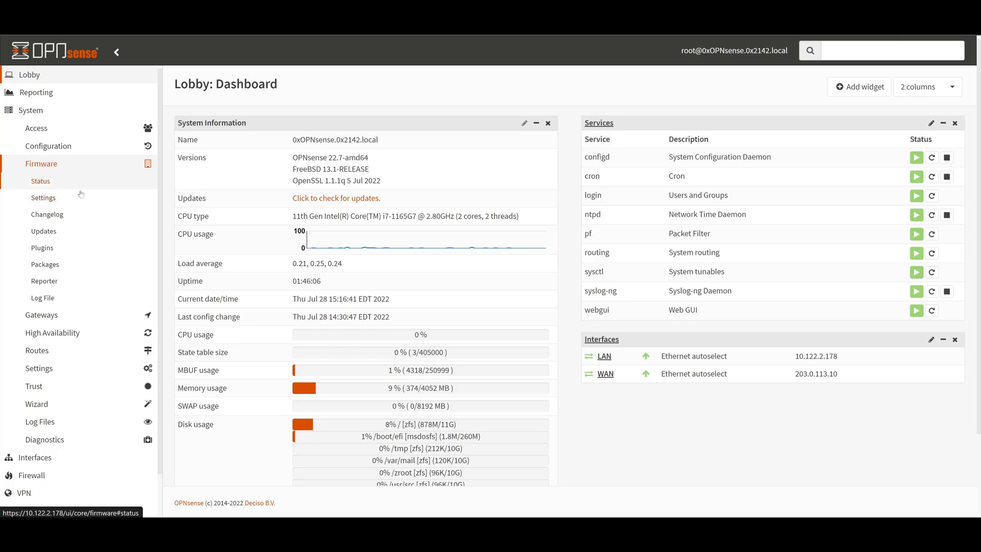
Find the os-wireguard plugin by filtering the firmware plugins for "wire" and install it.
left_click(76, 250)
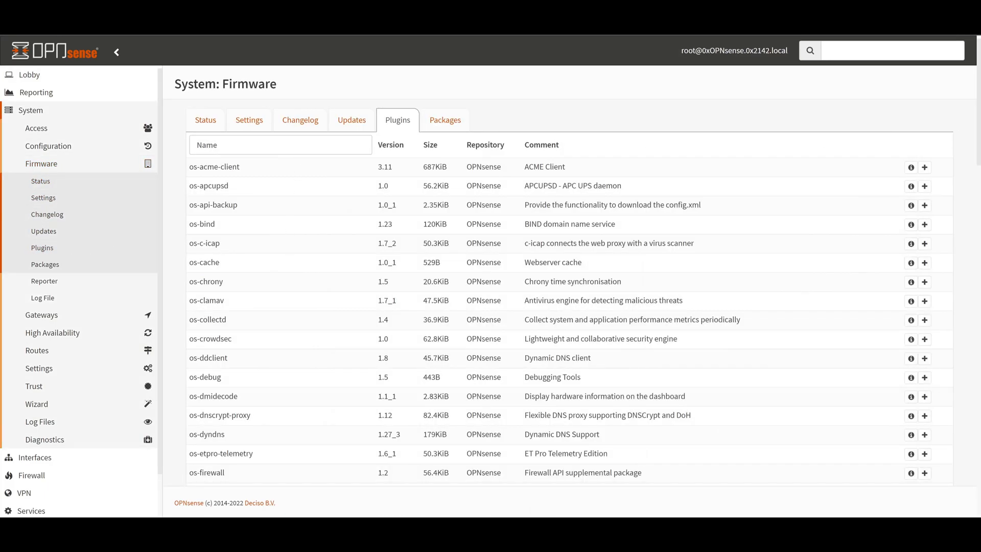
left_click(312, 146)
type("wire")
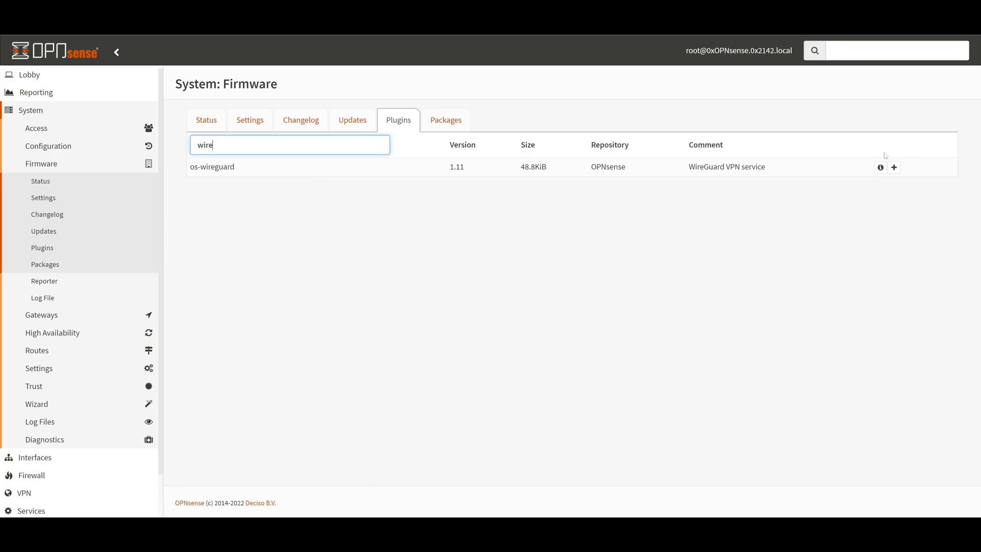
left_click(894, 168)
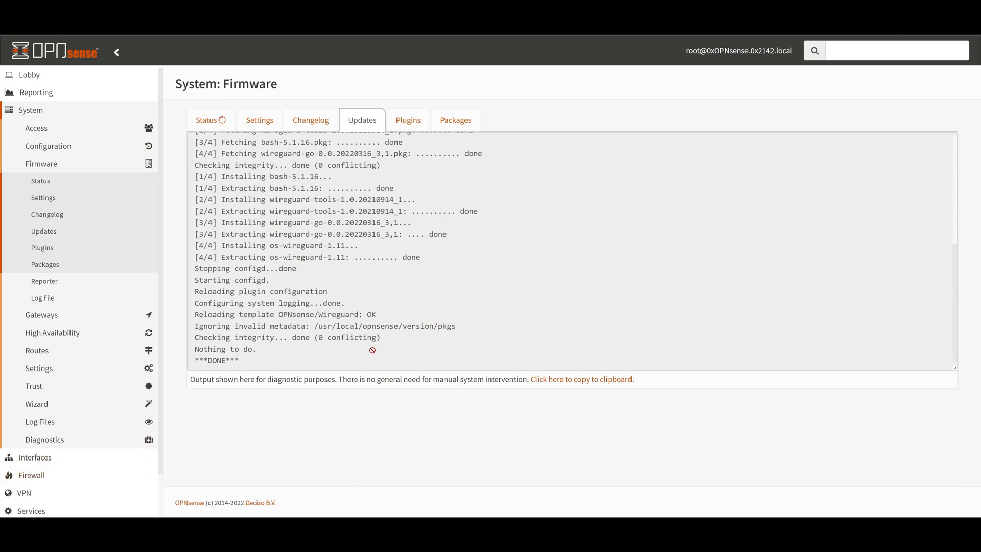
Open the list of local configurations in the WireGuard VPN settings.
left_click(102, 492)
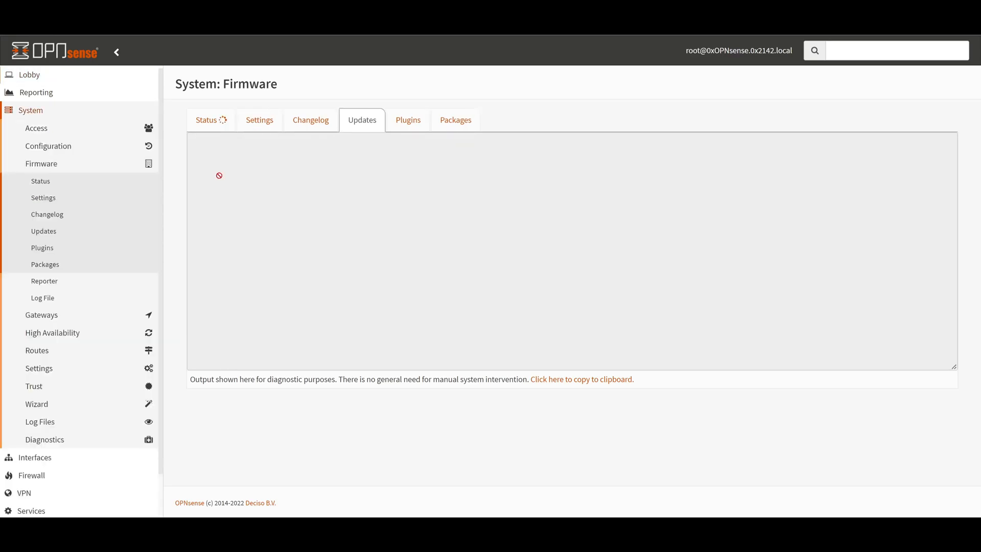
left_click(90, 492)
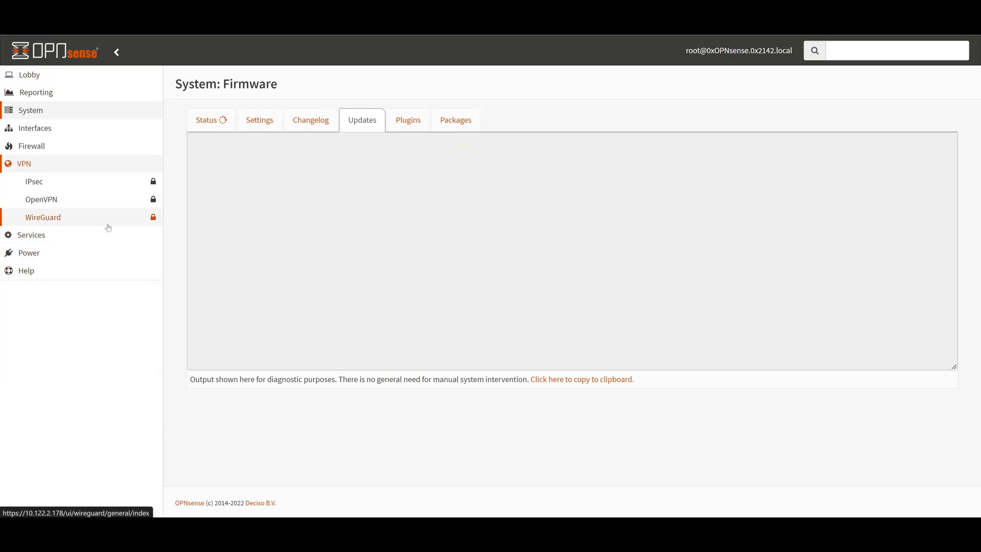
left_click(108, 225)
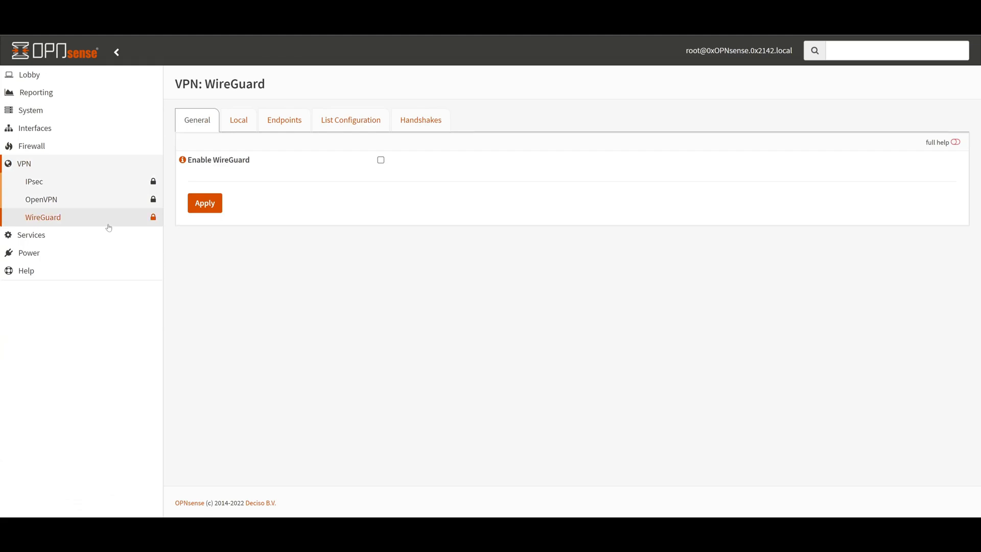
left_click(250, 122)
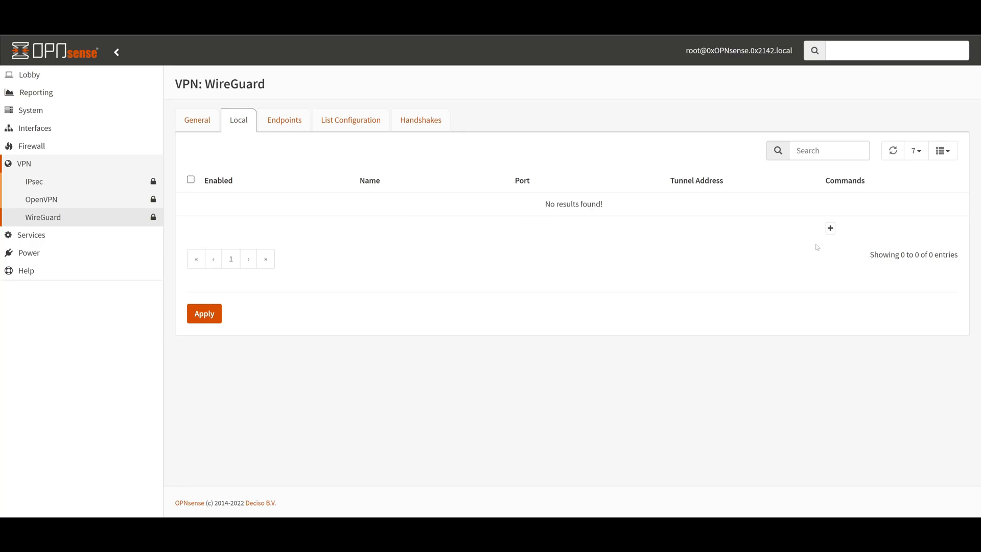
Add and apply a WireGuard local configuration named wg1 with listen port 51820, tunnel address 10.50.50.1/24 and no peers.
left_click(830, 229)
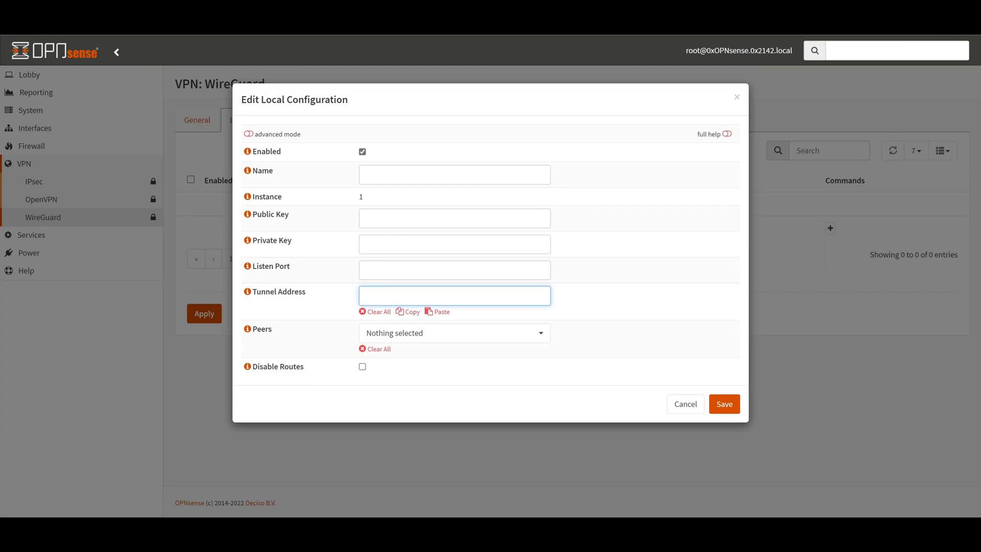
left_click(455, 174)
type("wg1")
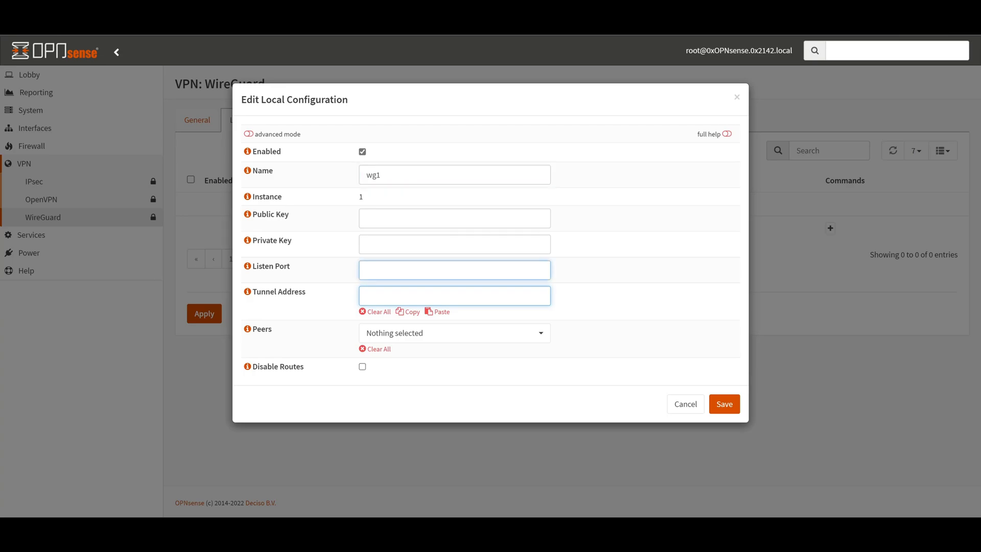
type("51820")
type("10.50.")
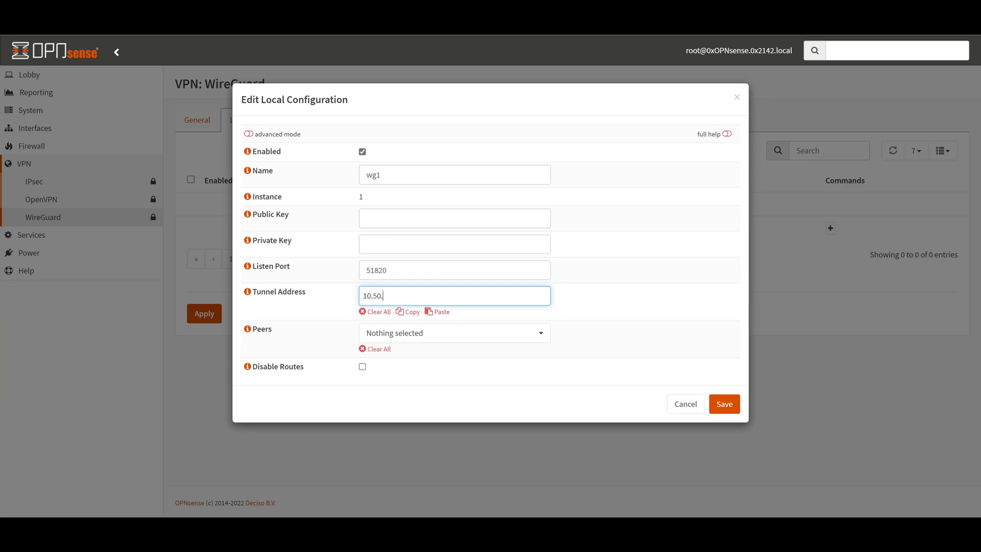
type("50.1/24")
left_click(545, 333)
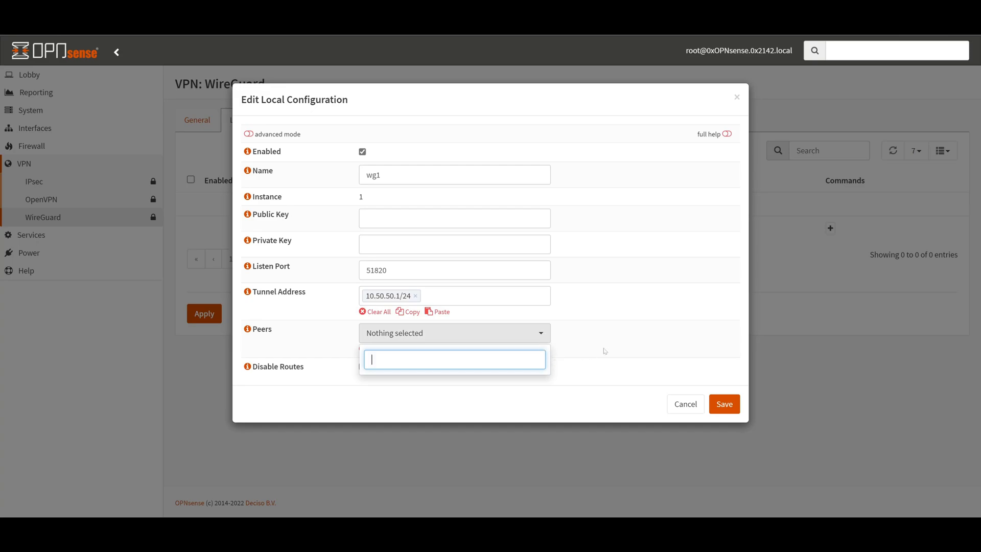
left_click(629, 326)
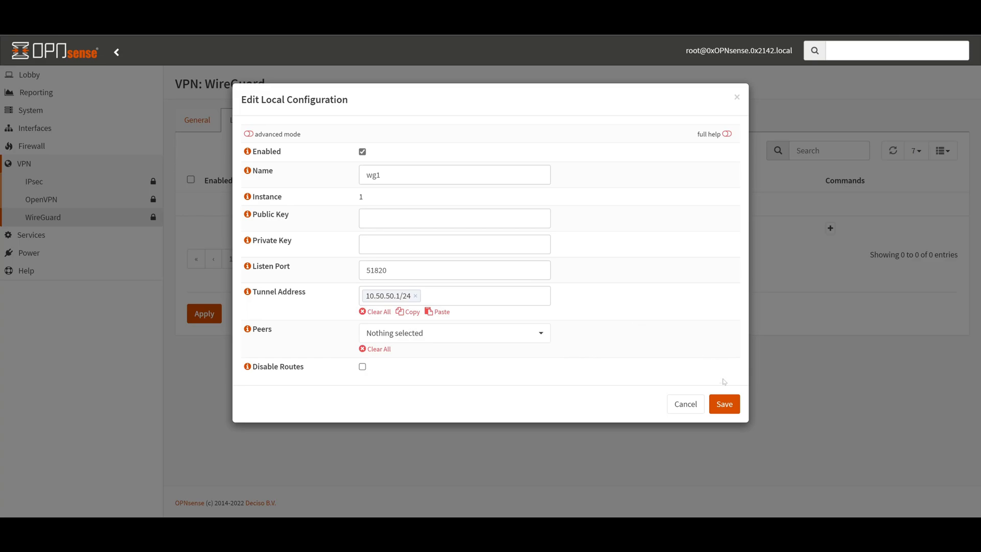
left_click(725, 403)
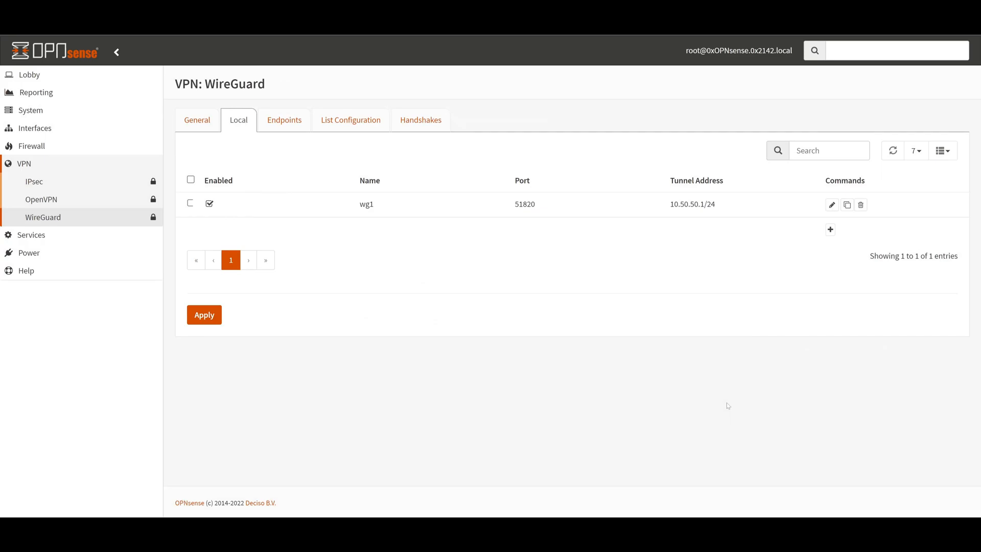
left_click(216, 319)
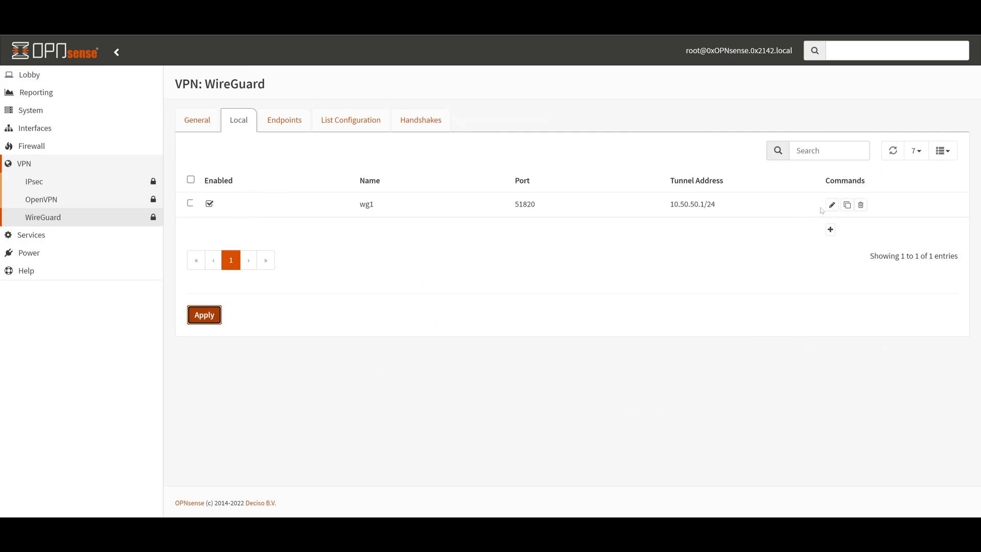
Select the full public key in the wg1 local configuration, and save and apply the configuration again.
left_click(831, 206)
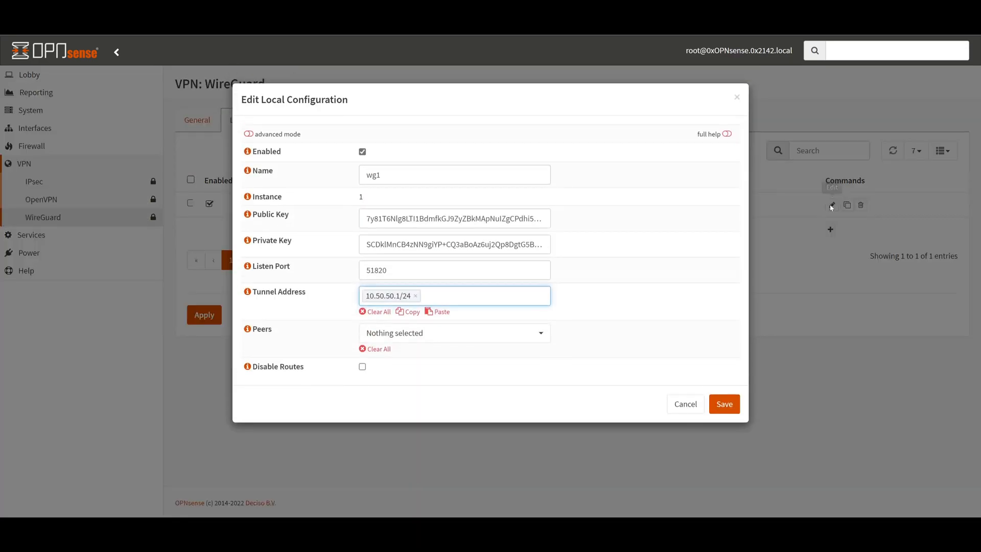
triple_click(455, 218)
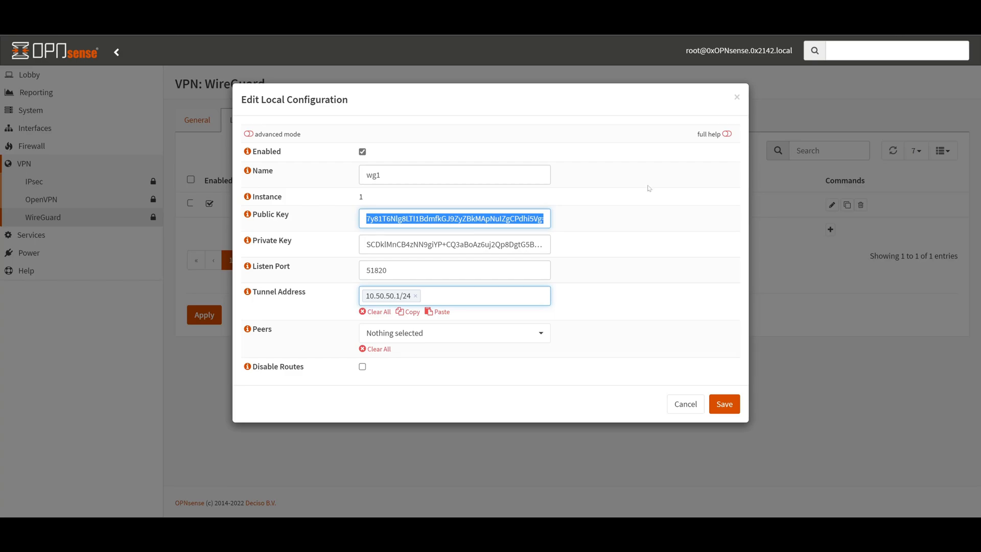
left_click(725, 412)
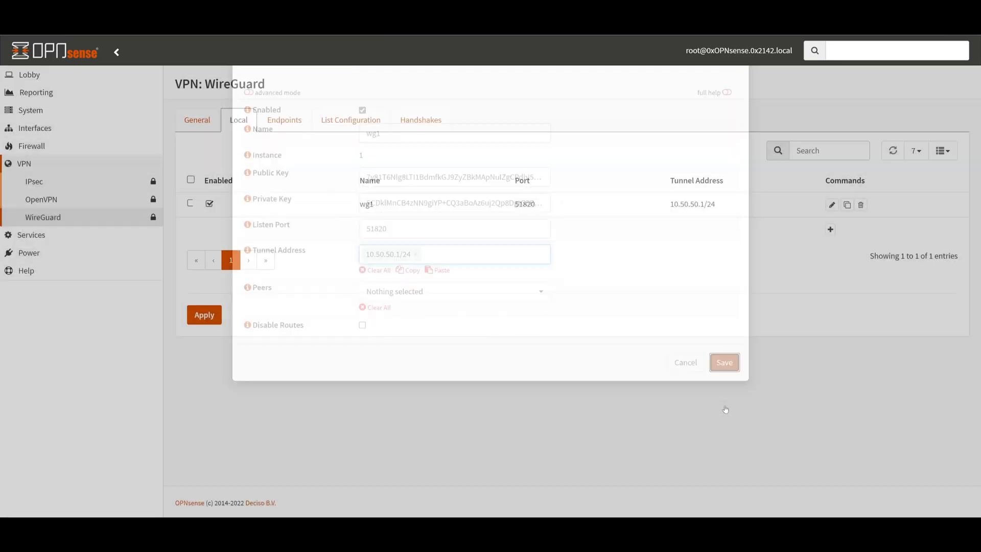
left_click(209, 314)
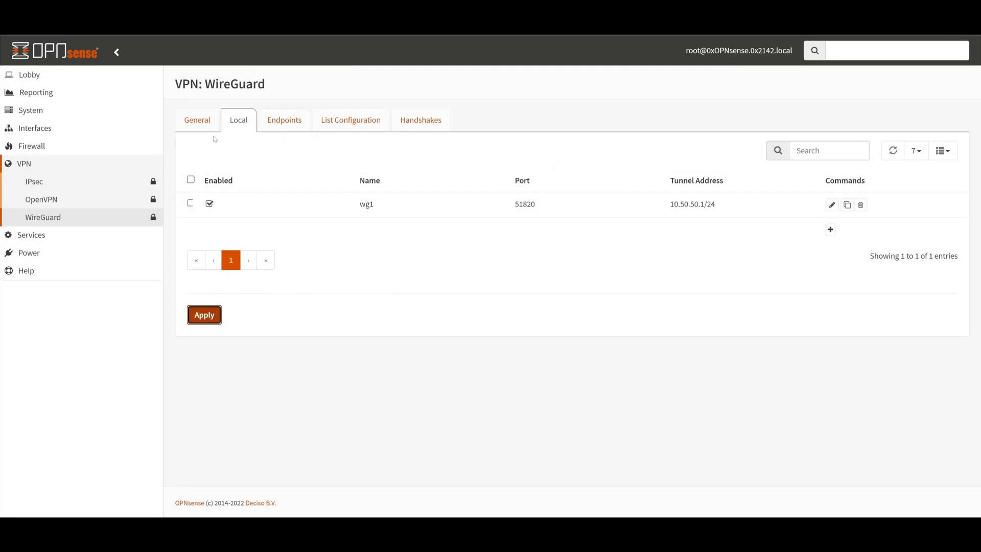
Enable WireGuard in its general settings and apply the change.
left_click(208, 124)
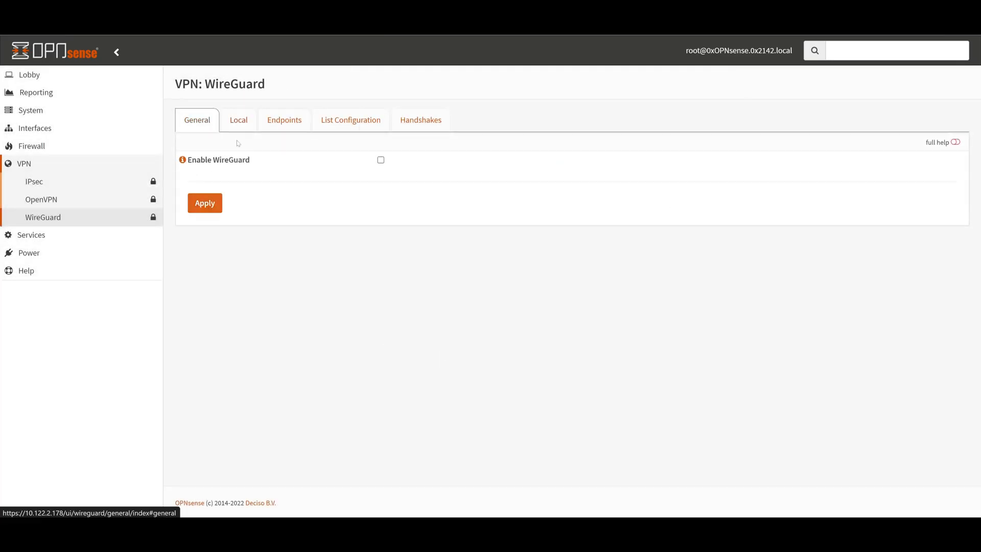
left_click(380, 160)
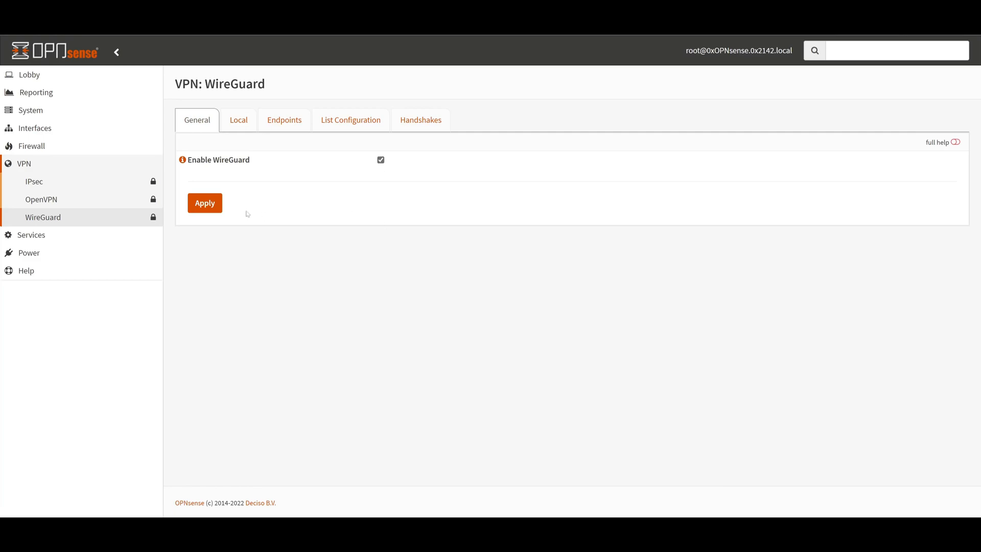
left_click(218, 210)
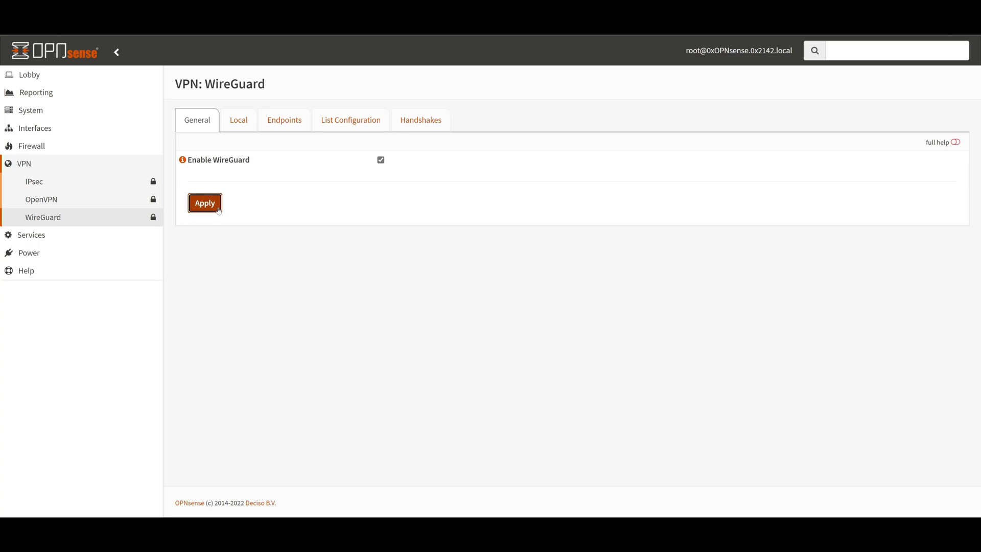
Assign the wg1 network port as a new interface with the description WG1 and save the assignments.
left_click(115, 131)
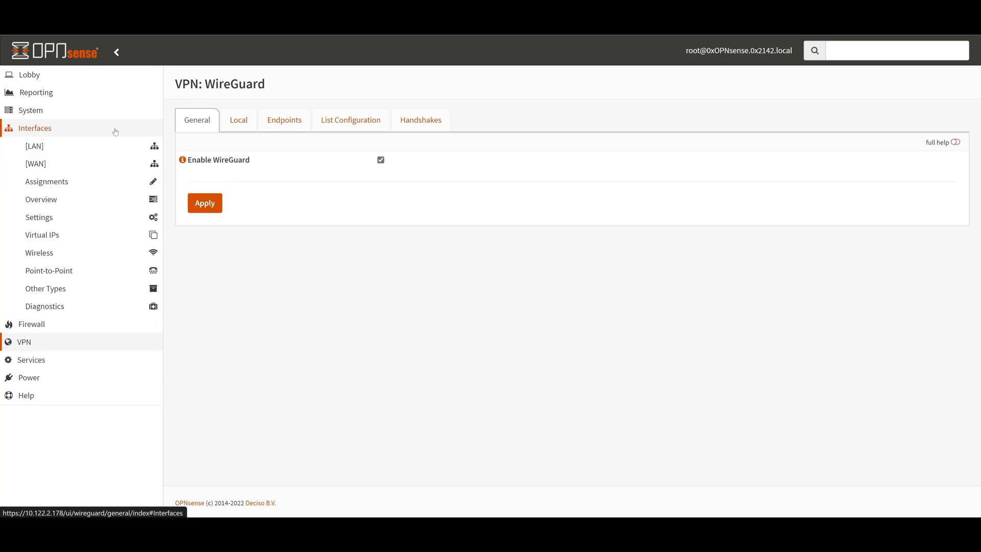
left_click(95, 189)
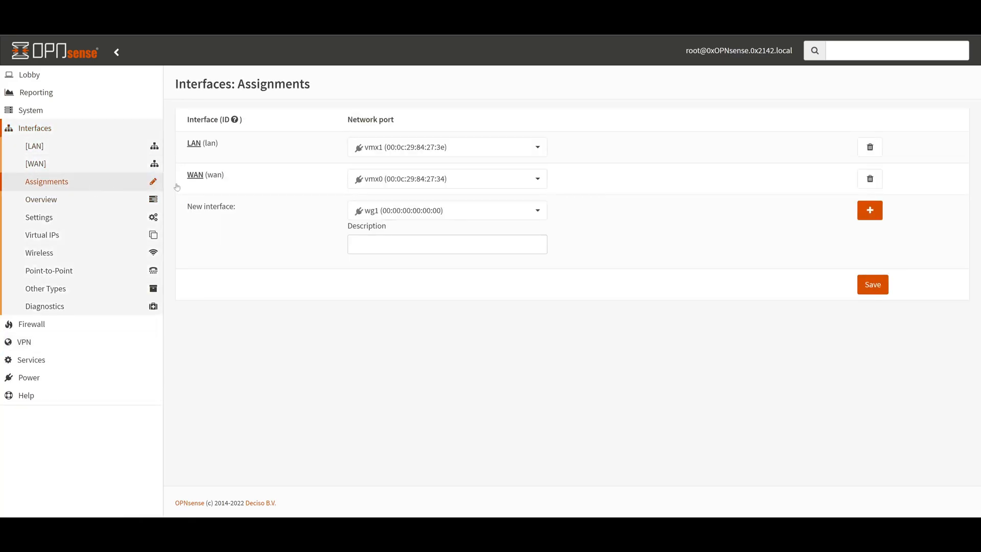
left_click(424, 212)
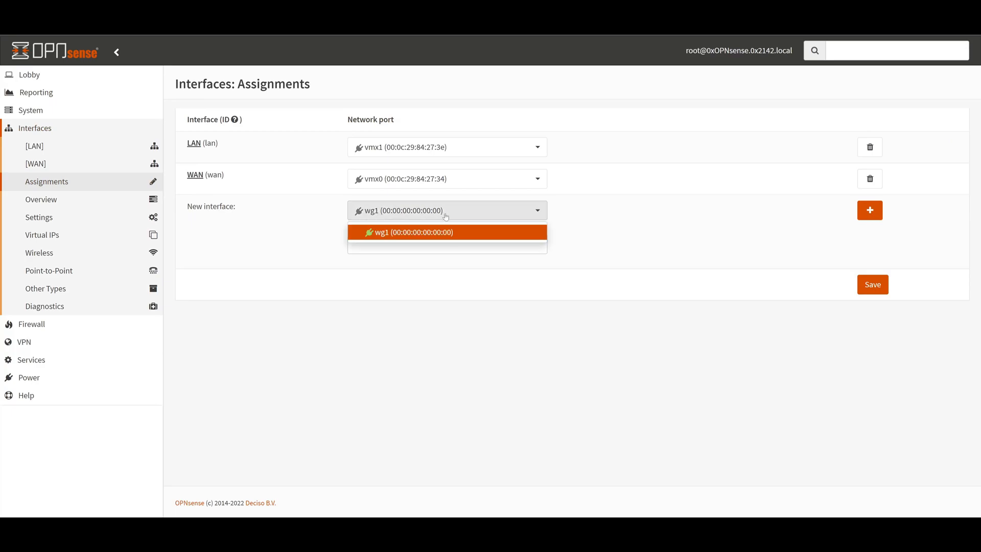
left_click(424, 228)
left_click(424, 245)
type("WG1")
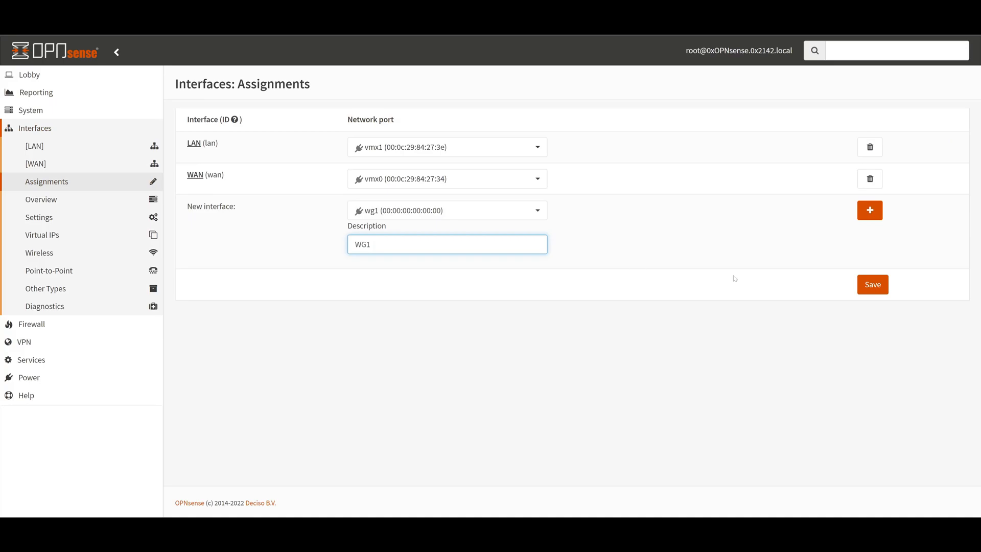
left_click(877, 217)
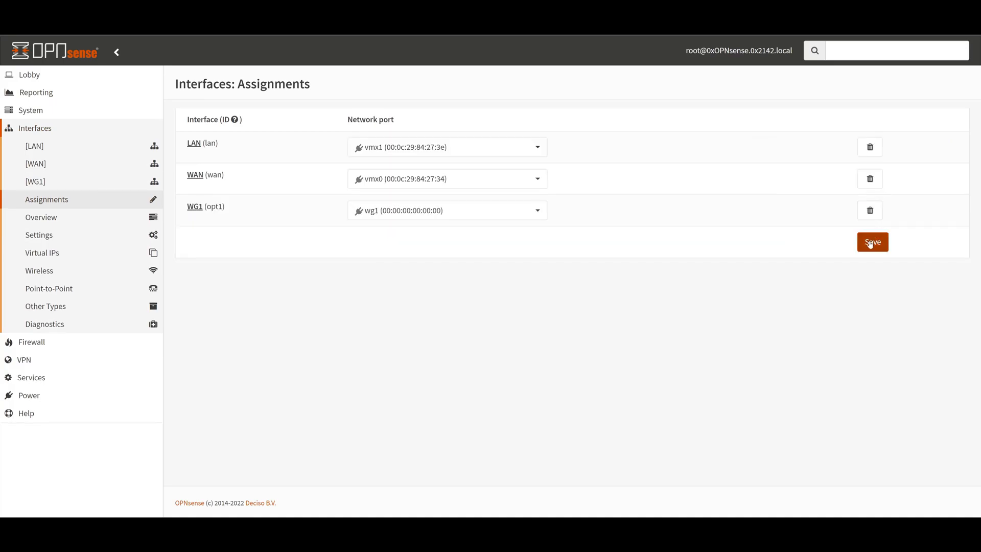
left_click(871, 244)
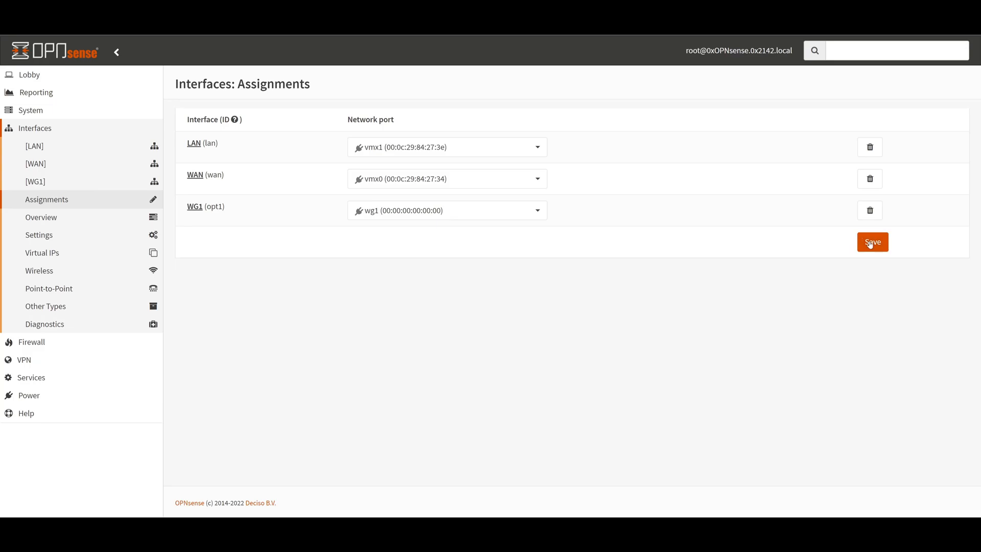
left_click(871, 244)
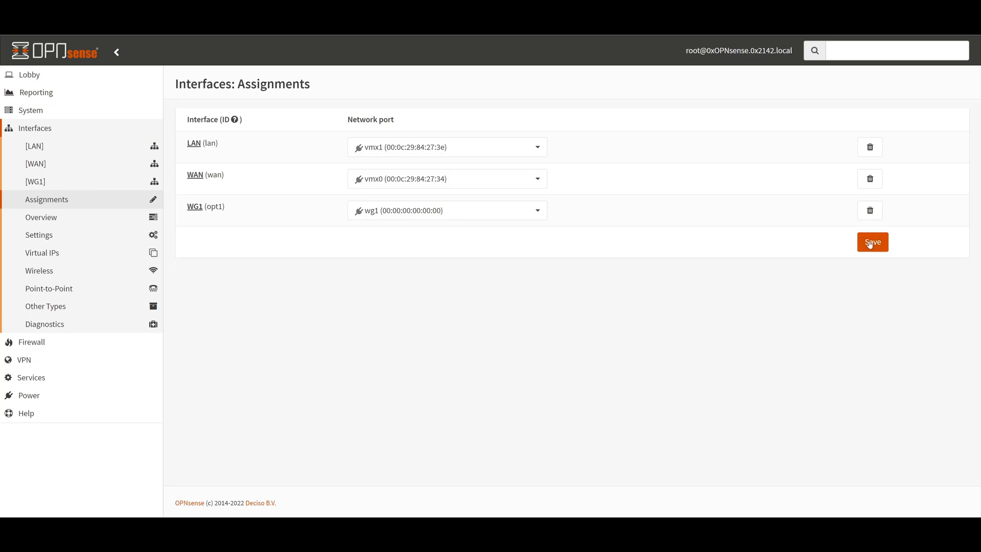
Enable the WG1 interface, save its configuration and apply the changes.
left_click(62, 186)
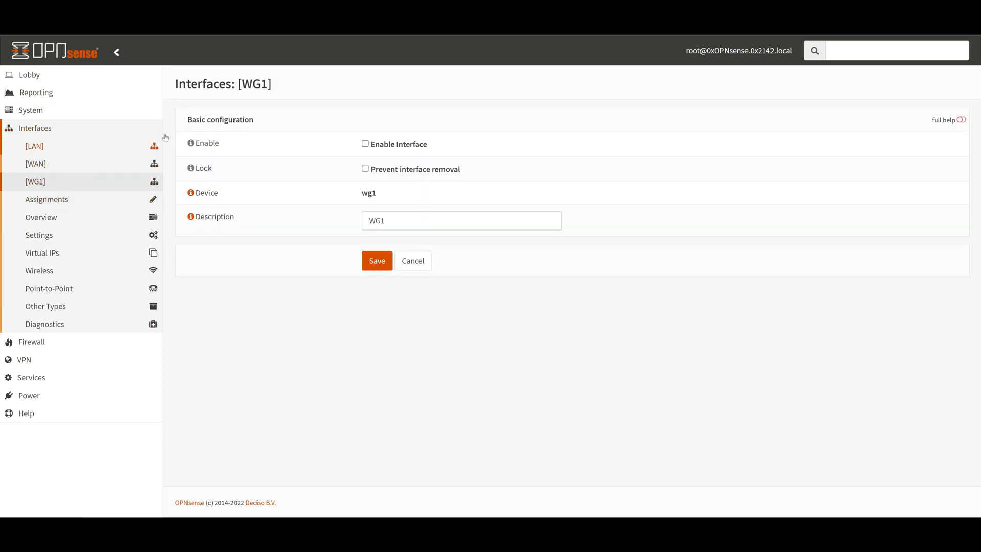
left_click(365, 144)
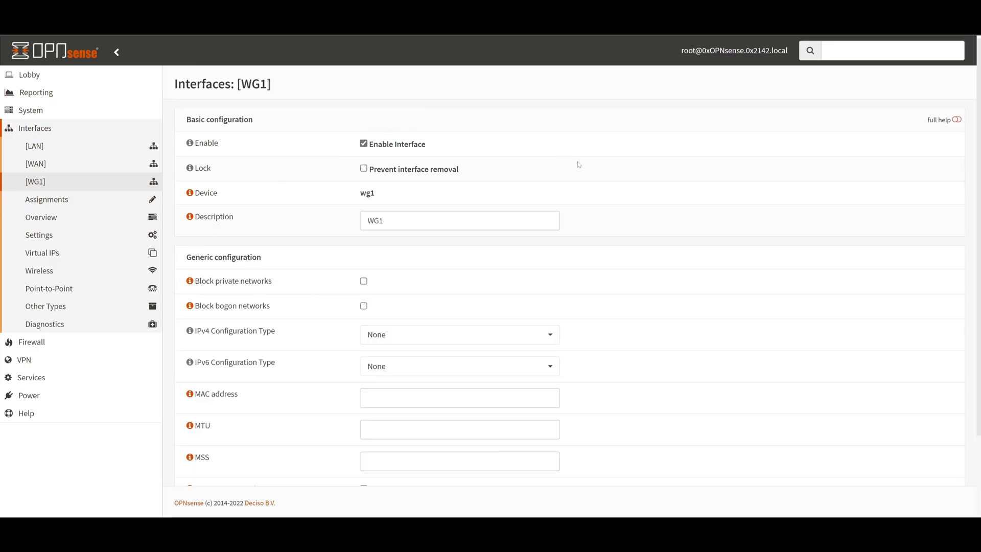
scroll(608, 174, "down", 2)
left_click(374, 452)
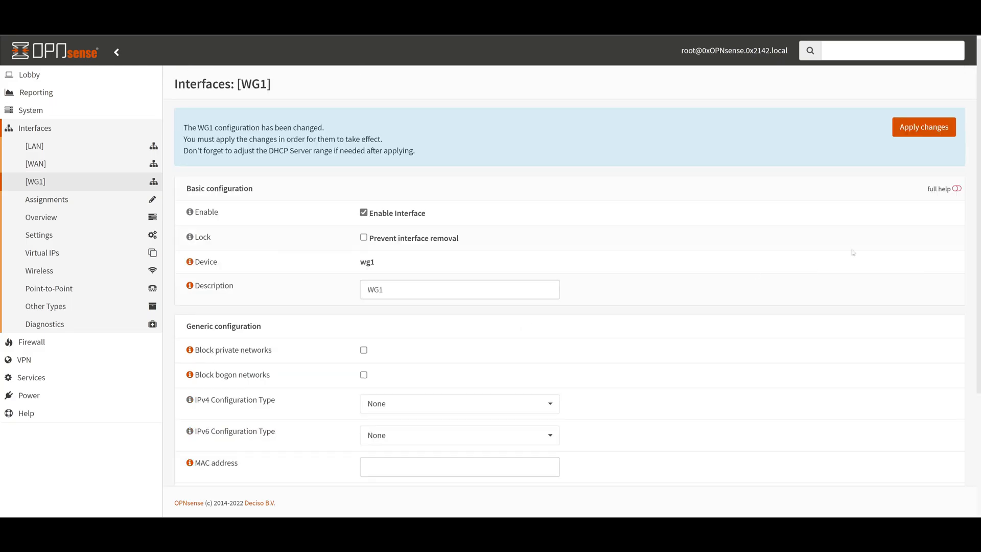
left_click(925, 134)
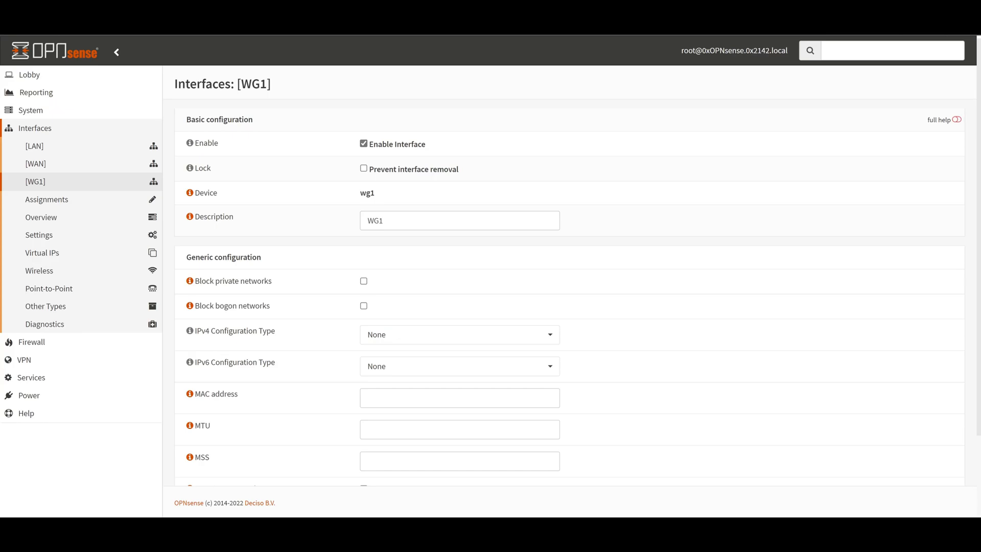
Create an inbound IPv4 pass rule for any protocol, source and destination on the WG1 interface, with packet logging enabled.
left_click(48, 342)
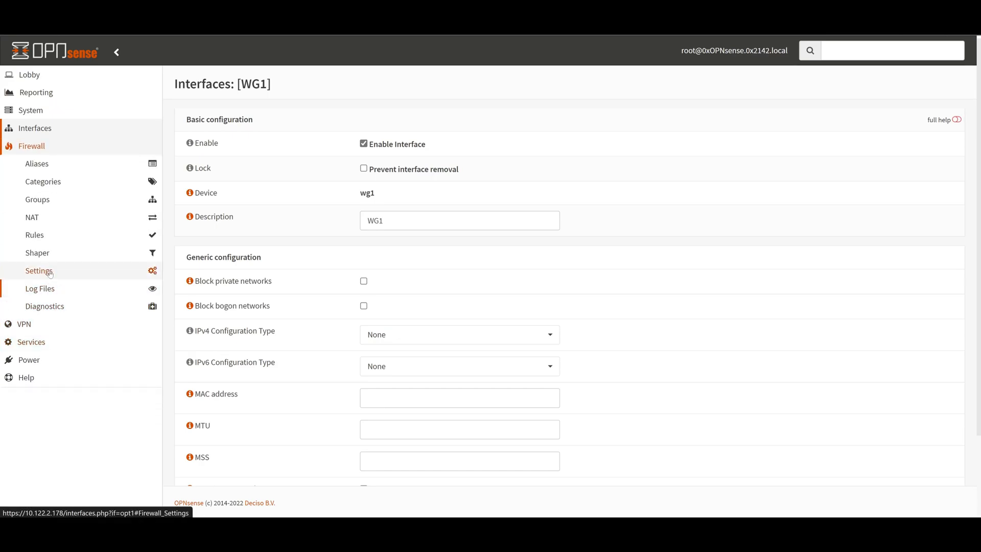
left_click(58, 234)
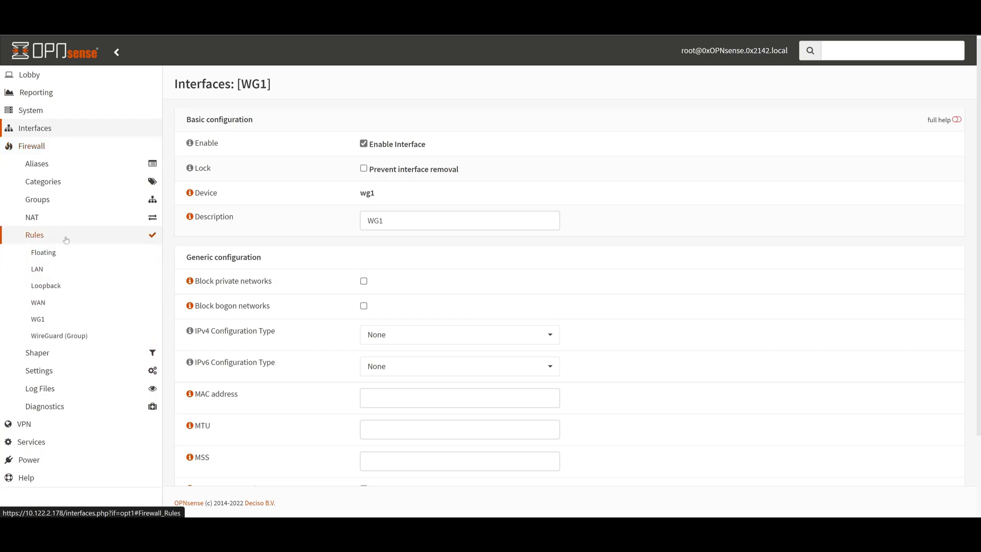
left_click(74, 319)
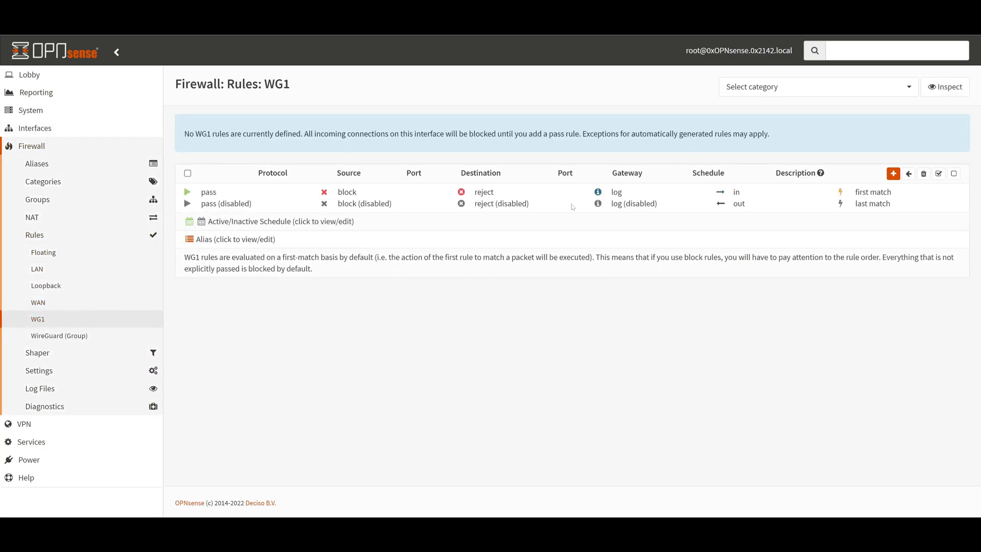
left_click(894, 173)
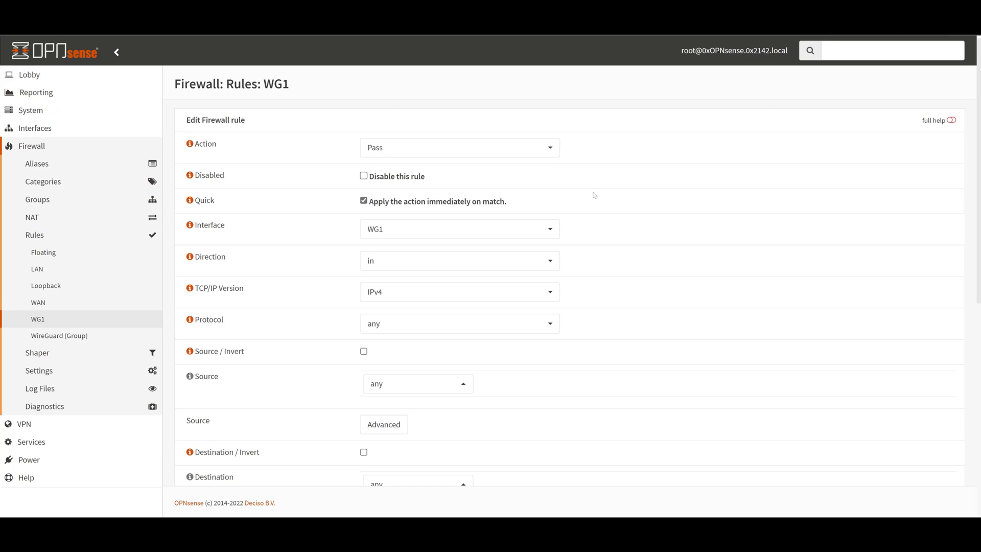
scroll(588, 218, "down", 2)
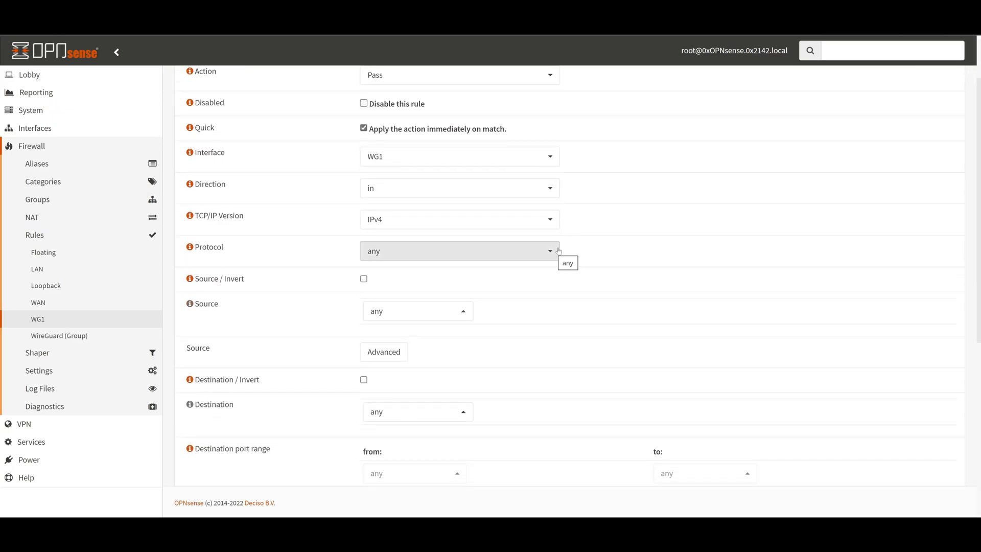
scroll(584, 246, "down", 2)
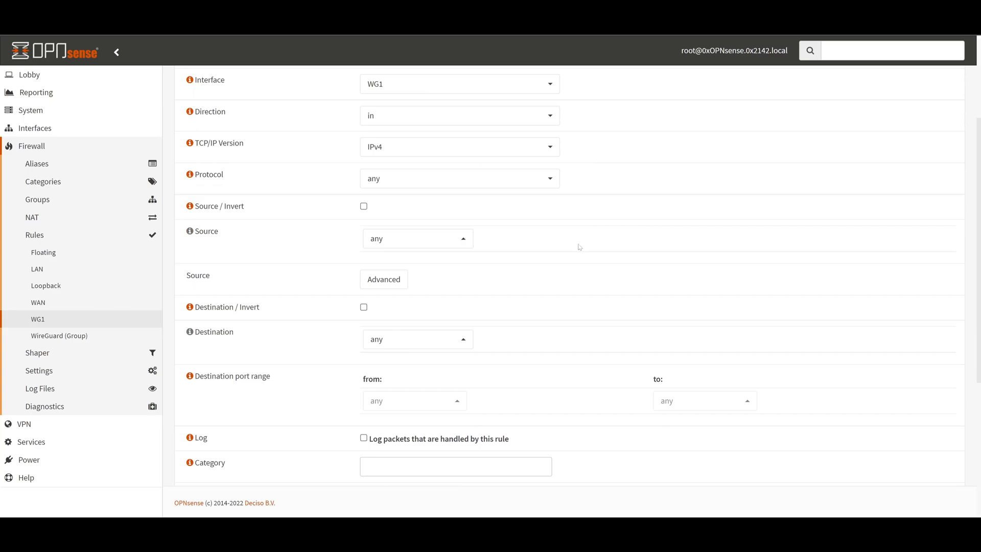
scroll(579, 247, "down", 2)
scroll(579, 246, "down", 1)
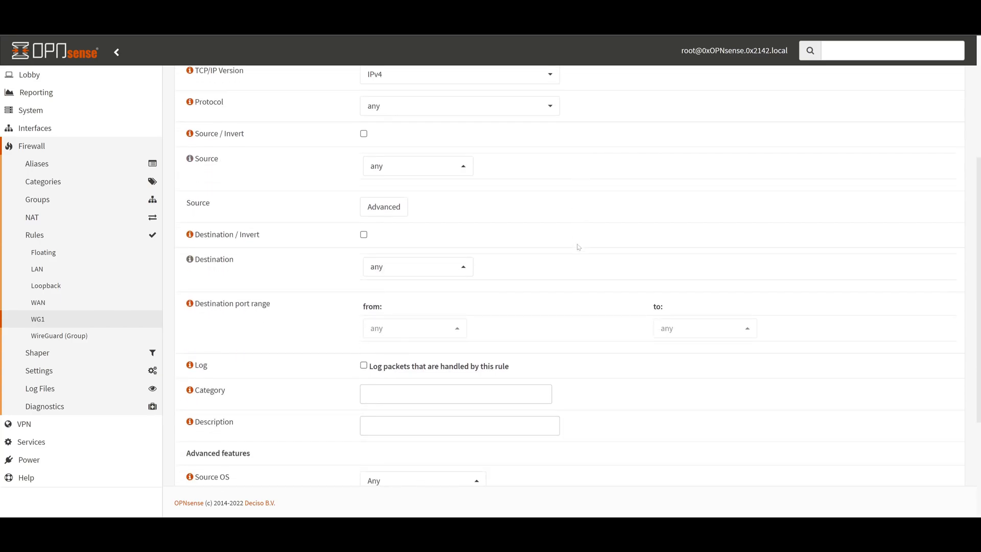
scroll(578, 247, "down", 2)
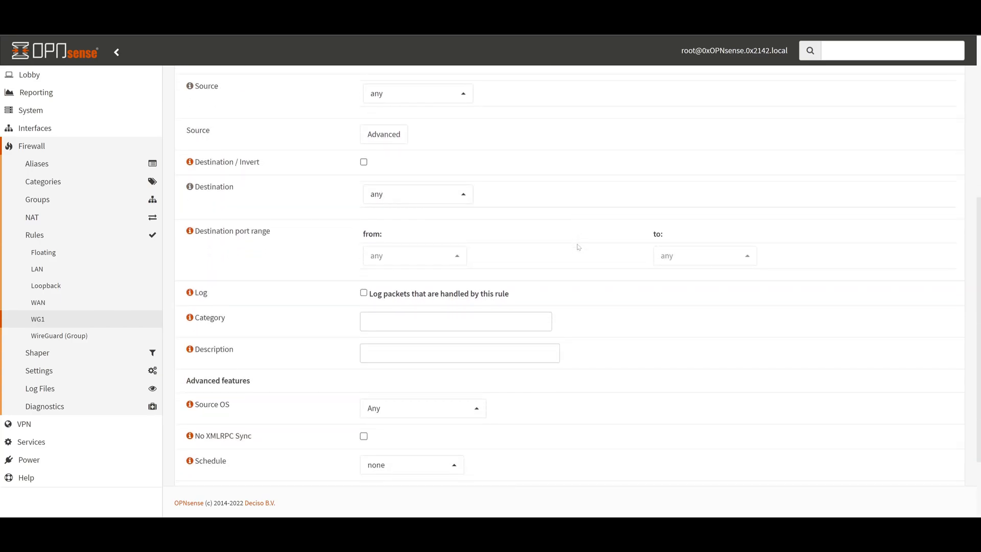
scroll(579, 247, "down", 2)
left_click(363, 220)
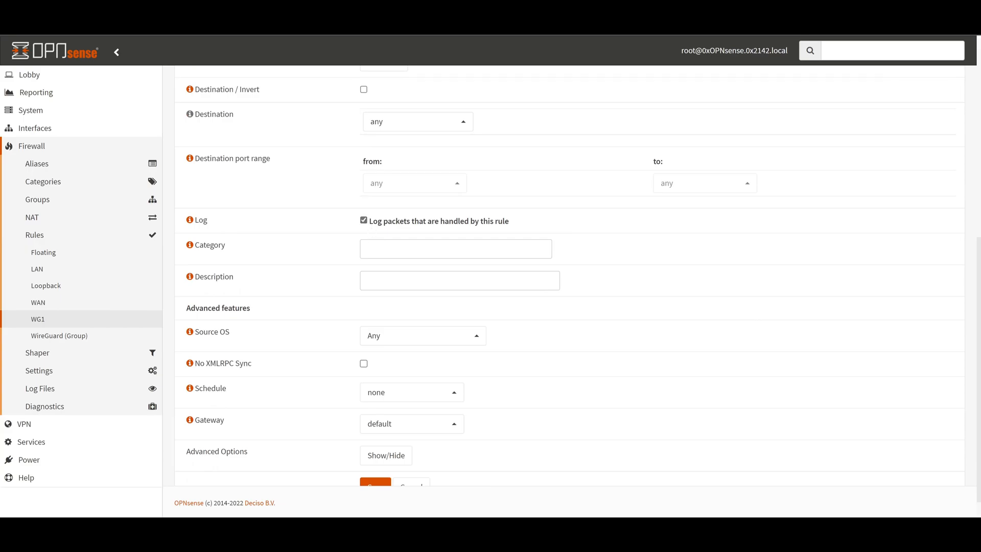
Save the new WG1 firewall rule and apply the changes.
scroll(500, 231, "down", 1)
left_click(378, 460)
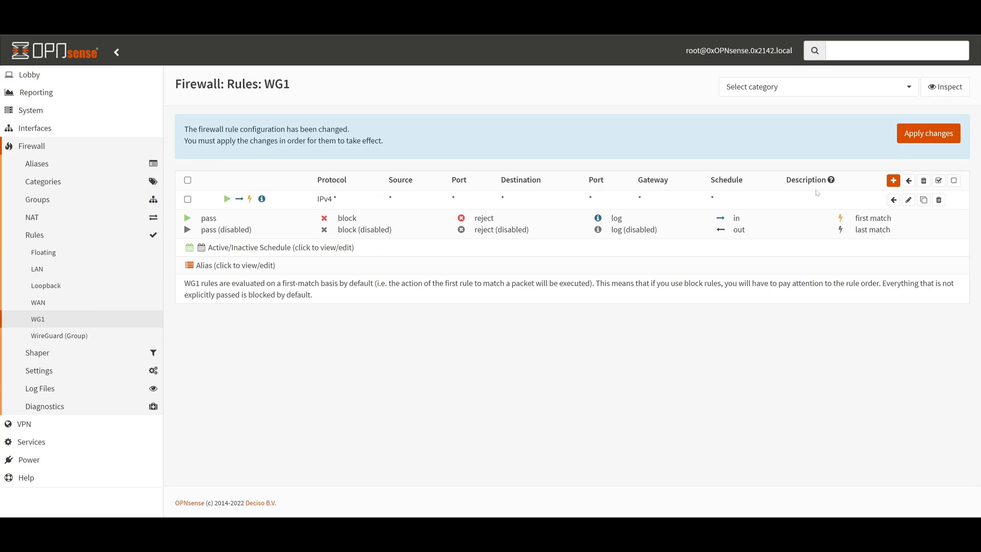
left_click(937, 137)
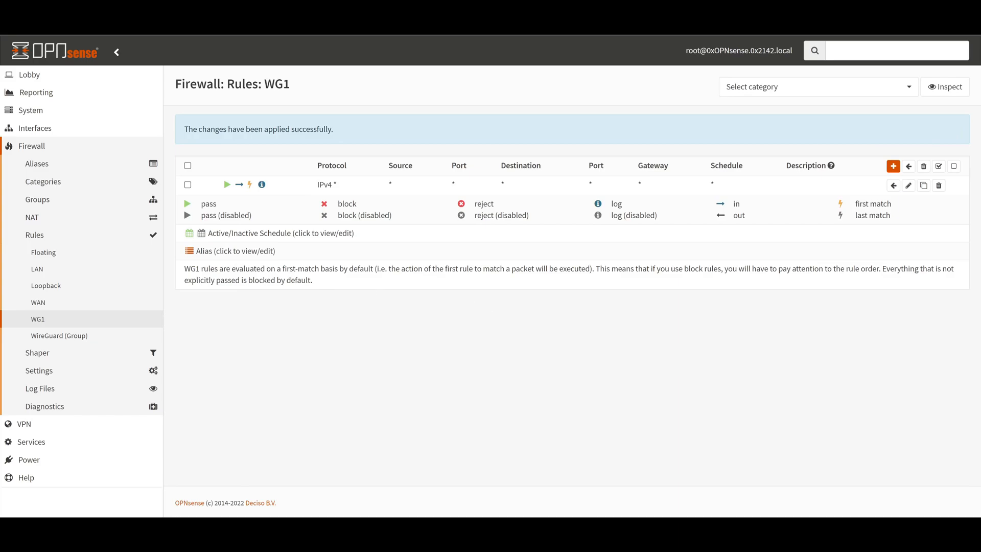
Start a new pass rule on the WAN interface and set its protocol to UDP.
left_click(63, 305)
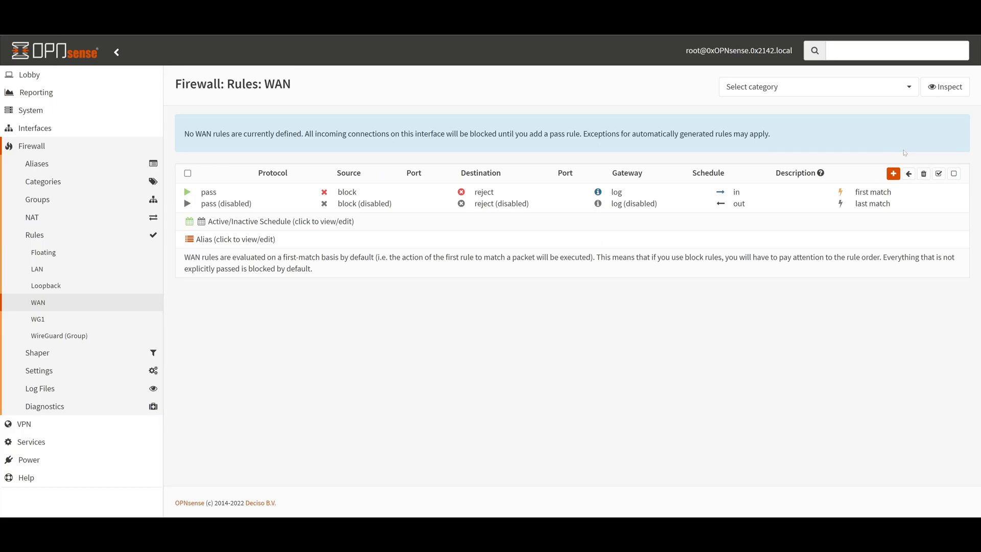
left_click(893, 175)
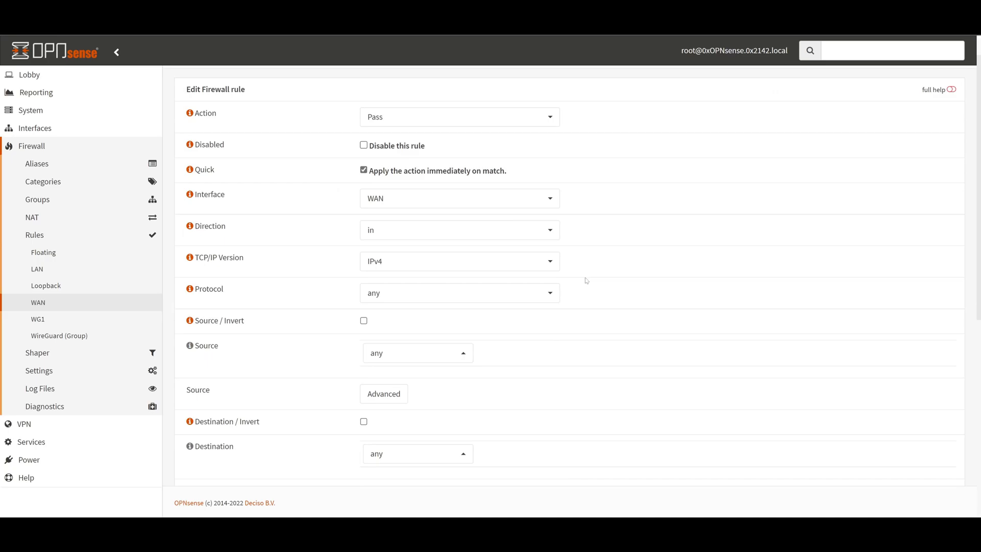
scroll(587, 281, "down", 2)
left_click(511, 220)
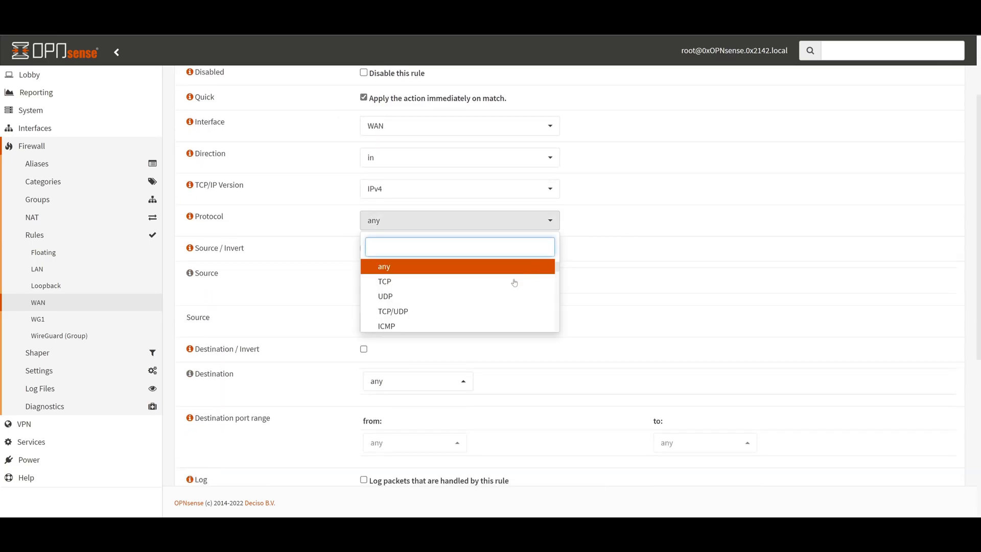
left_click(503, 298)
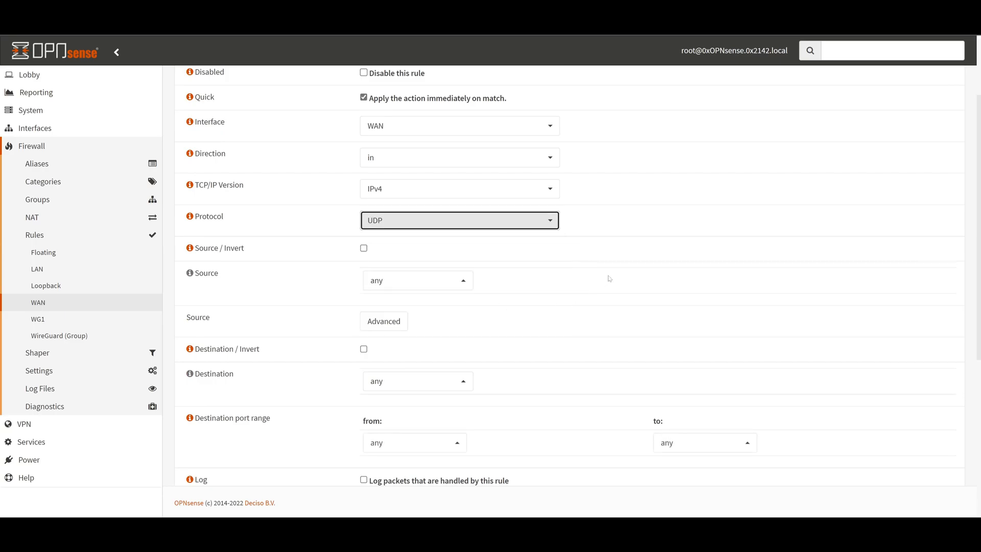
Set the WAN rule's destination to WAN address.
scroll(609, 279, "down", 2)
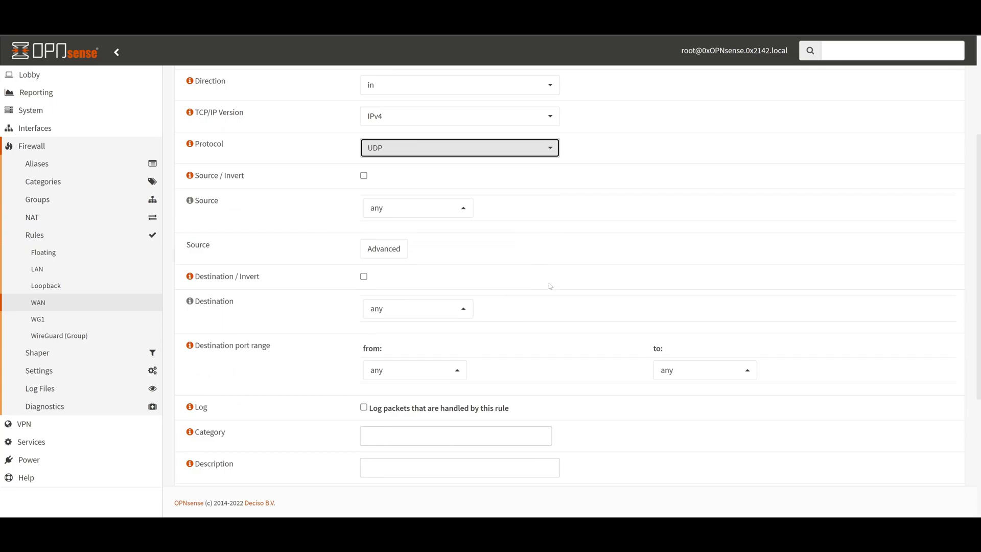
left_click(402, 307)
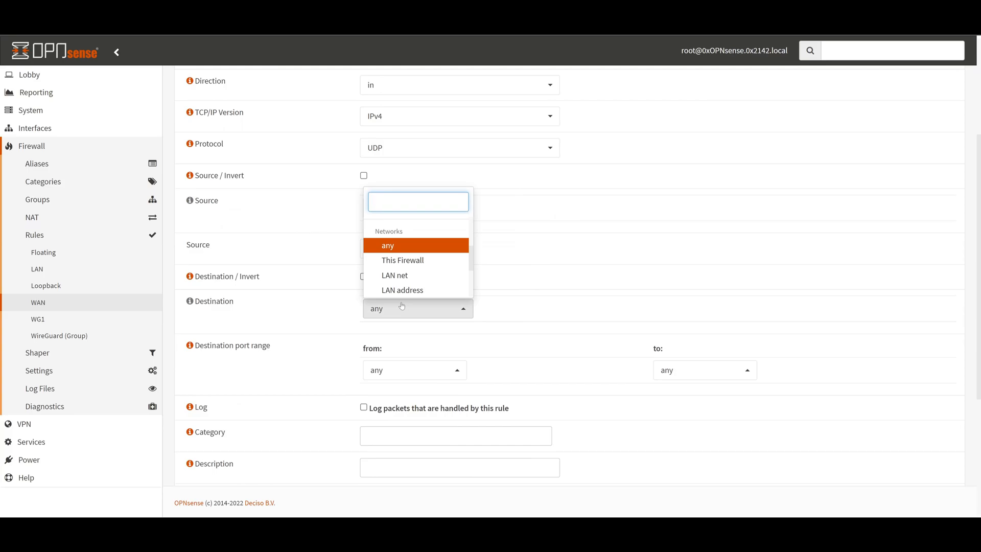
scroll(445, 265, "down", 2)
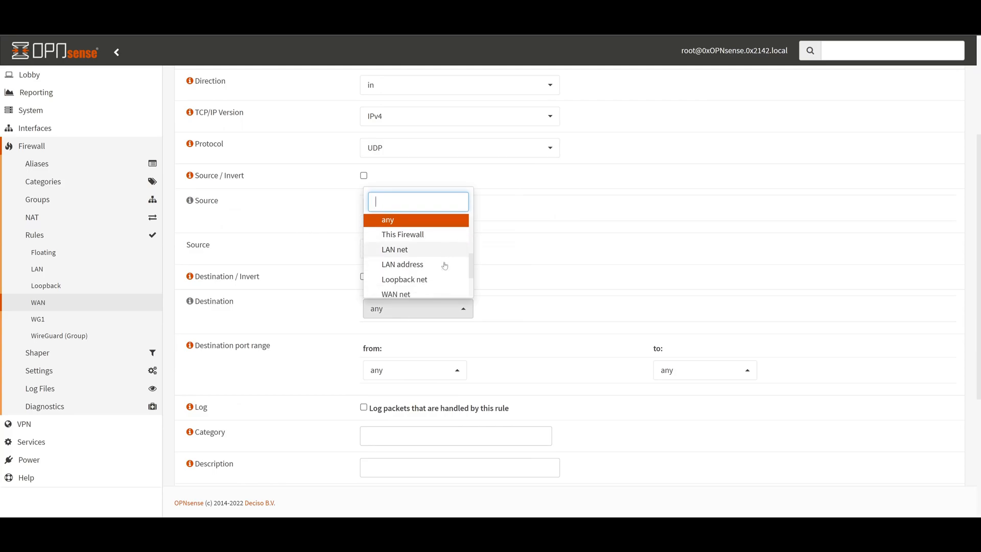
scroll(445, 266, "down", 2)
left_click(432, 284)
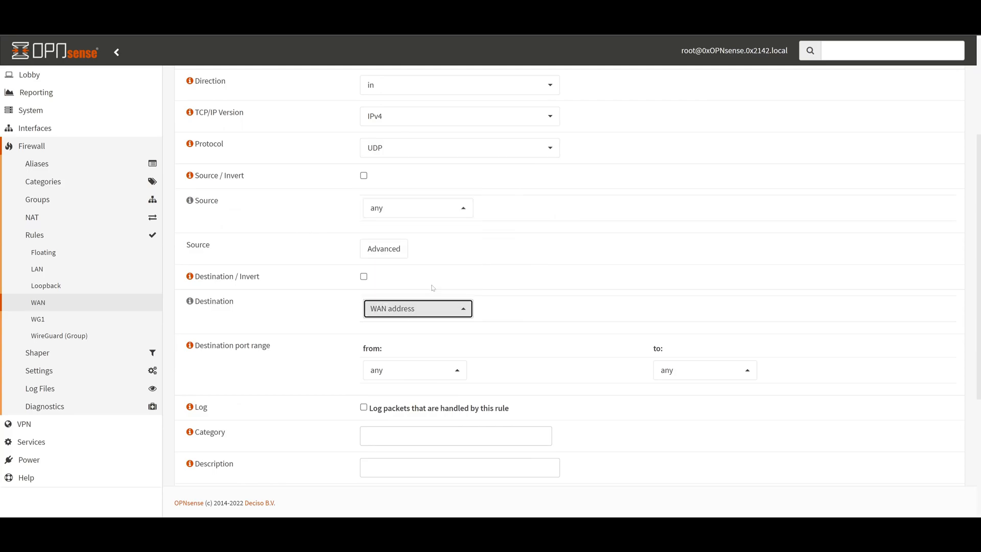
Set a custom destination port range from 51820 to 51820 in the WAN rule.
left_click(444, 369)
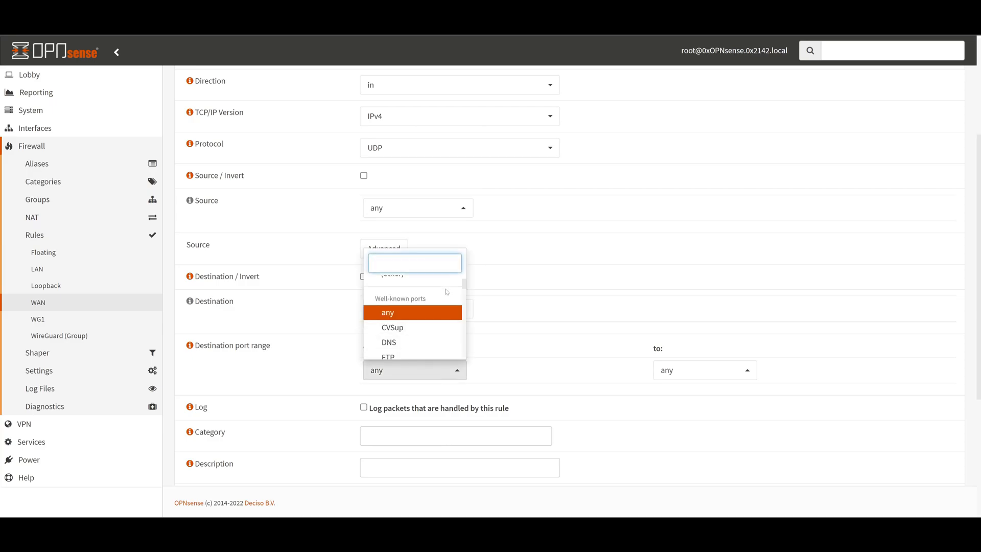
left_click(448, 284)
scroll(448, 285, "down", 2)
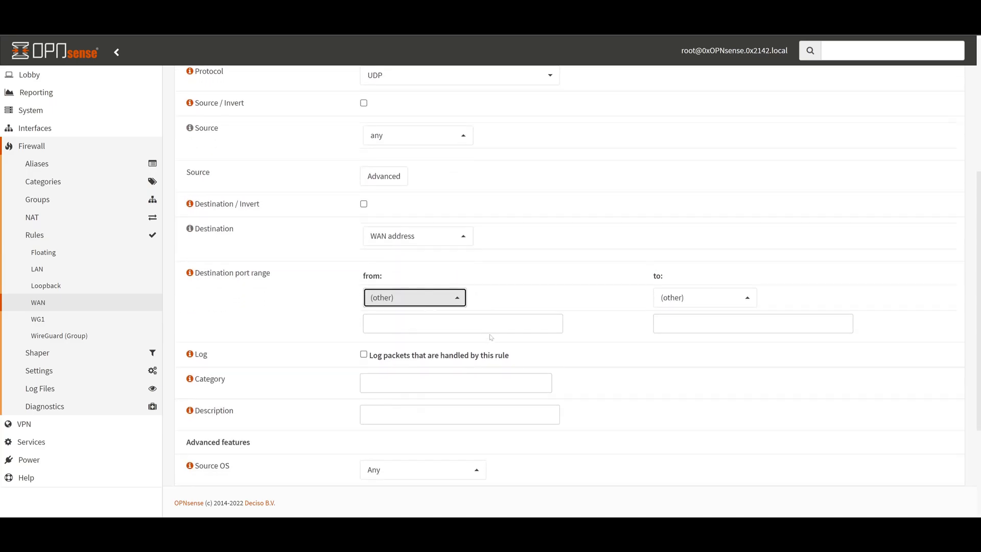
type("51820")
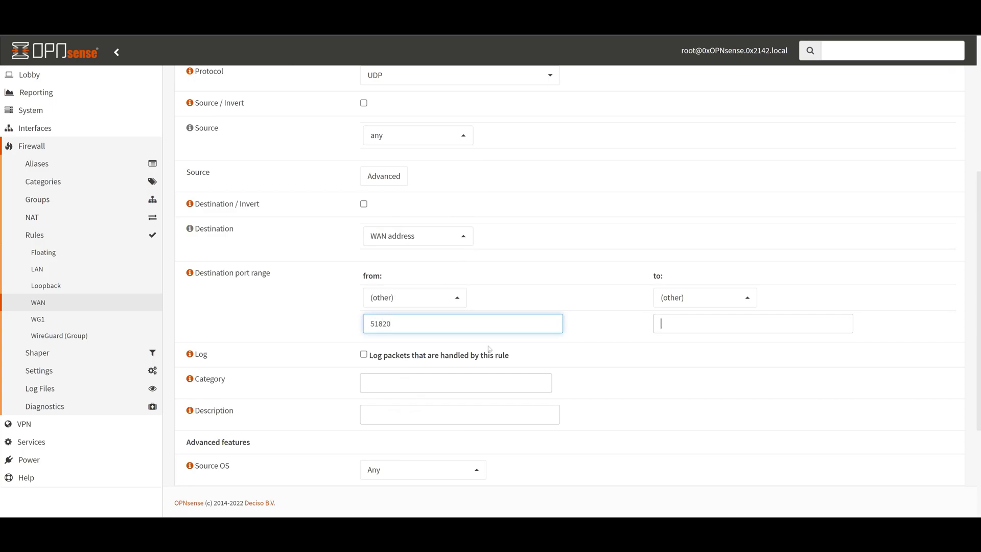
key("Tab")
type("51820")
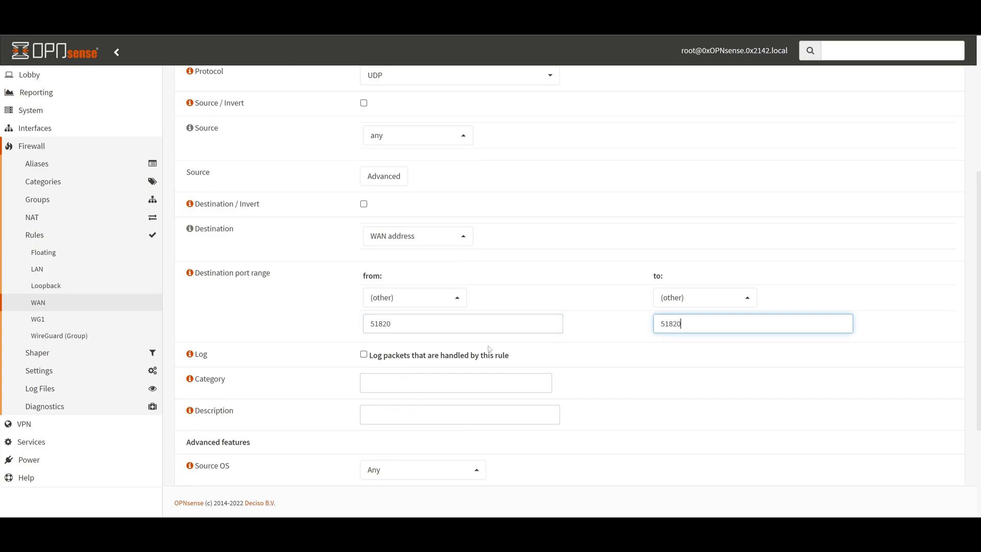
Enable packet logging for the WAN rule and describe it as "Allow Wireguard Inbound".
scroll(489, 349, "down", 2)
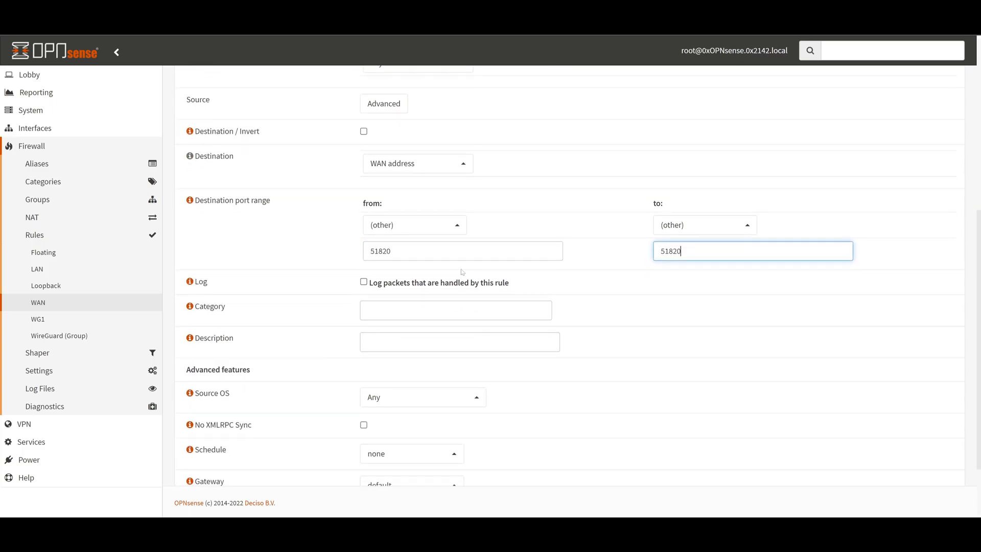
left_click(363, 281)
left_click(365, 311)
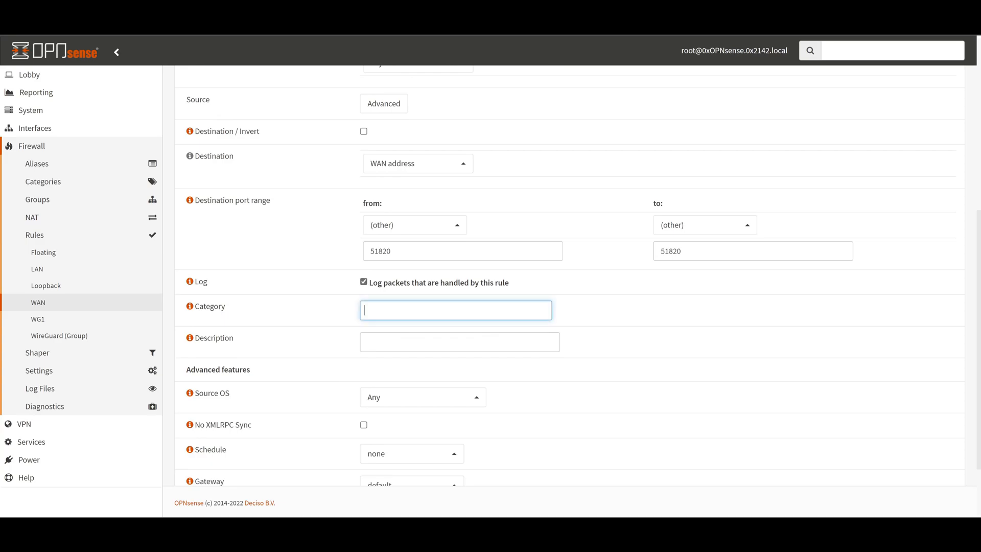
key("Tab")
type("Allo")
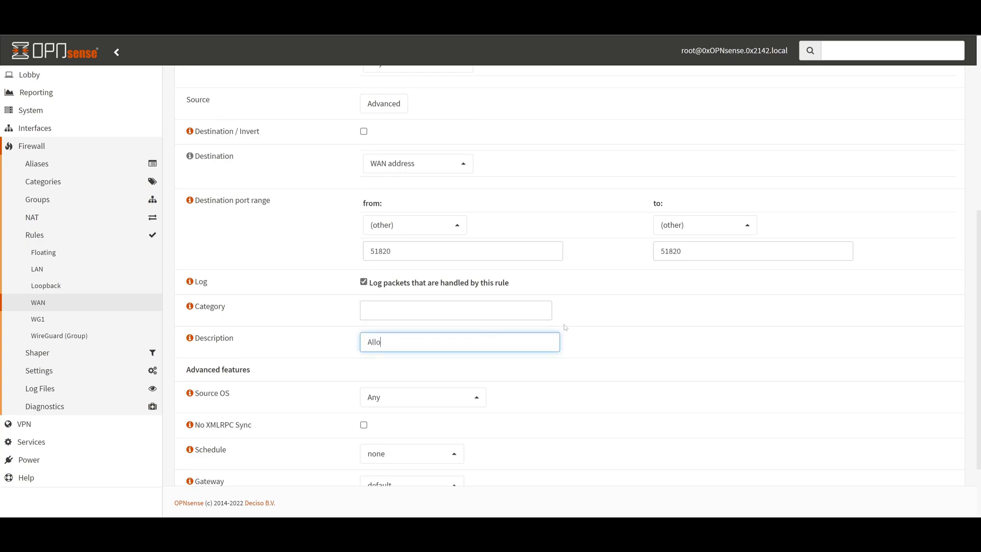
type("w Wireguard Inbound")
Save the WAN firewall rule and apply the changes.
scroll(602, 321, "down", 2)
left_click(382, 462)
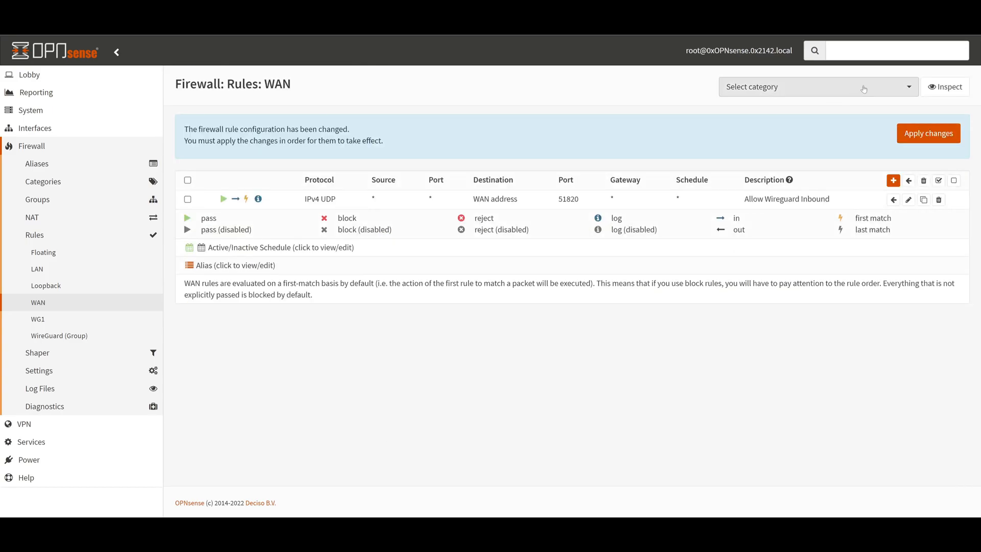
left_click(936, 138)
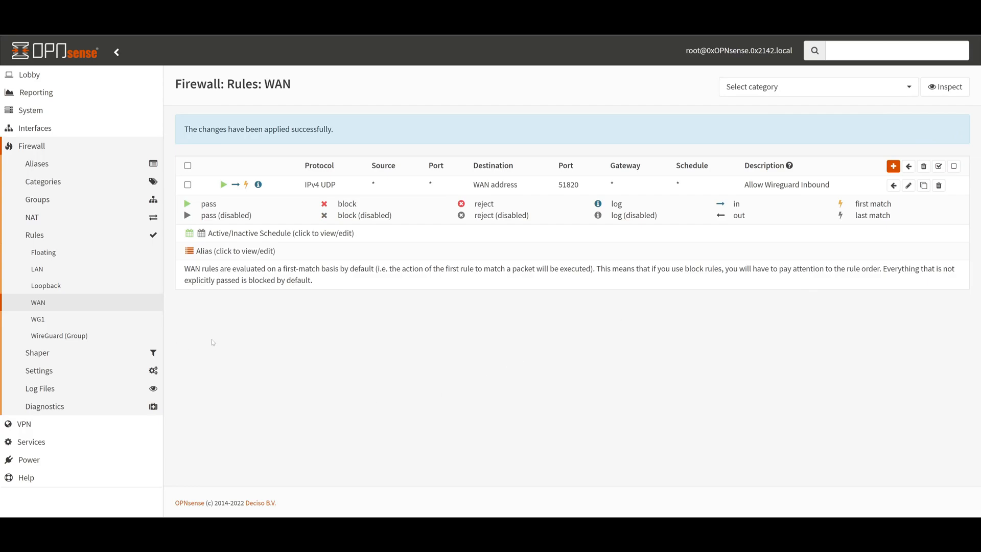
Add a new WireGuard VPN endpoint and name it windows01.
left_click(132, 426)
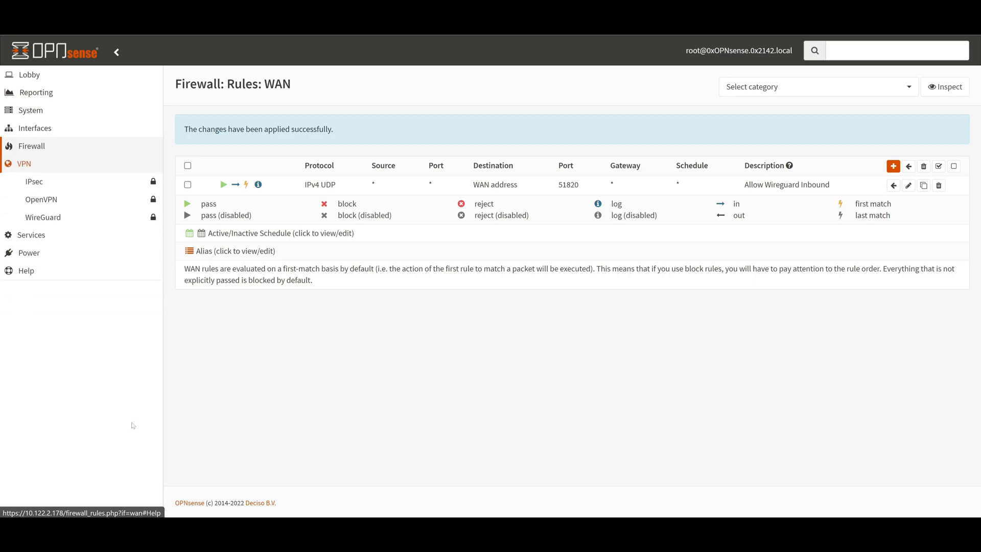
left_click(143, 219)
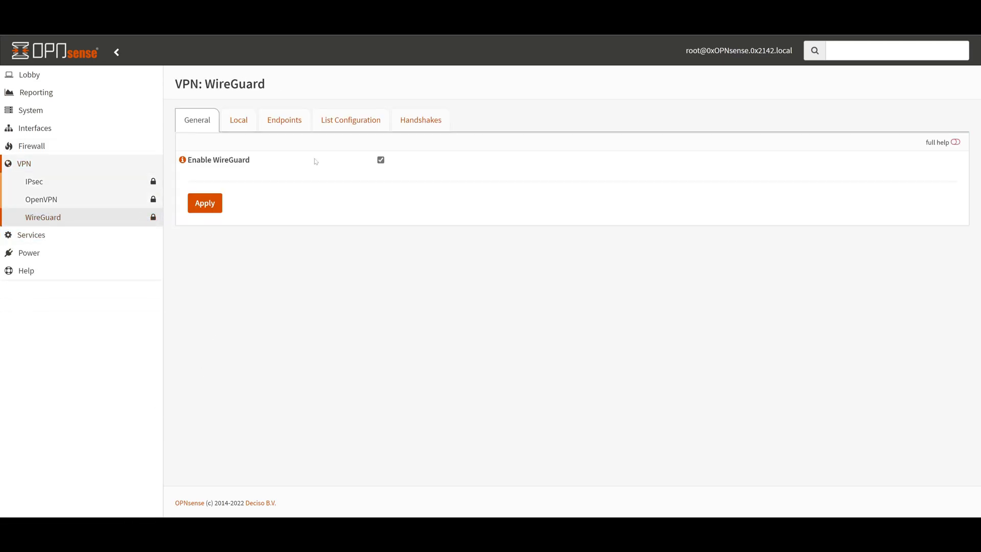
left_click(284, 121)
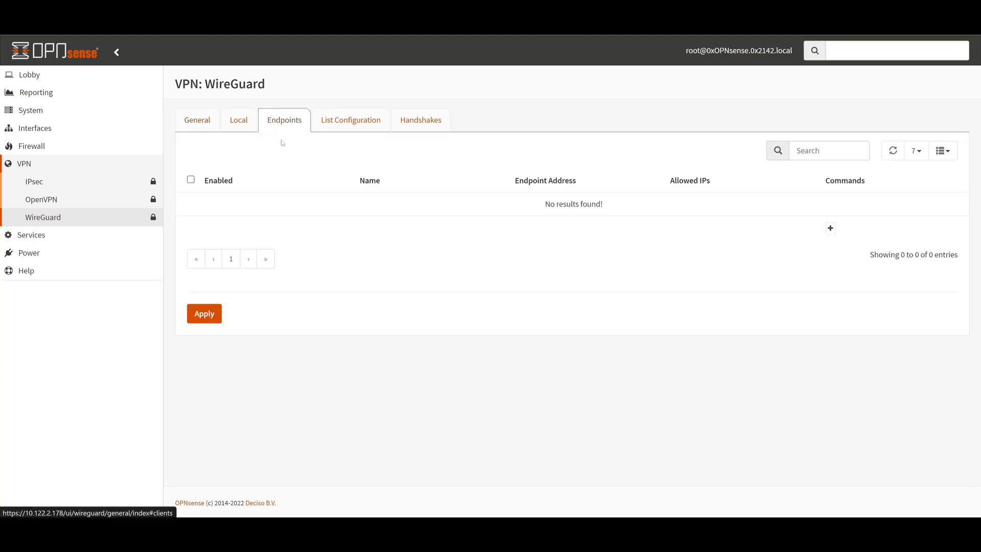
left_click(831, 228)
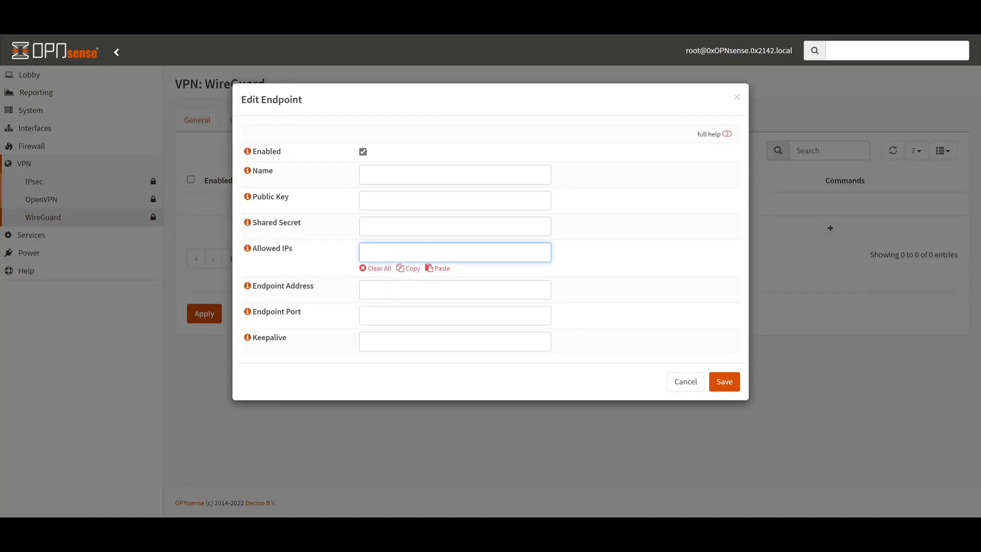
type("windows01")
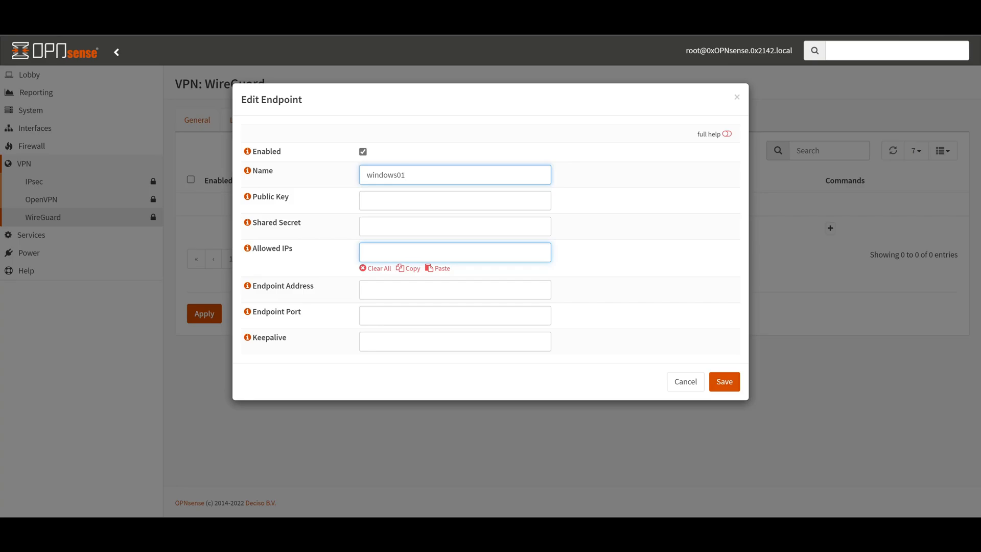
Set the allowed IPs of the windows01 endpoint to 10.50.50.15/32.
left_click(455, 252)
type("10.50.50.")
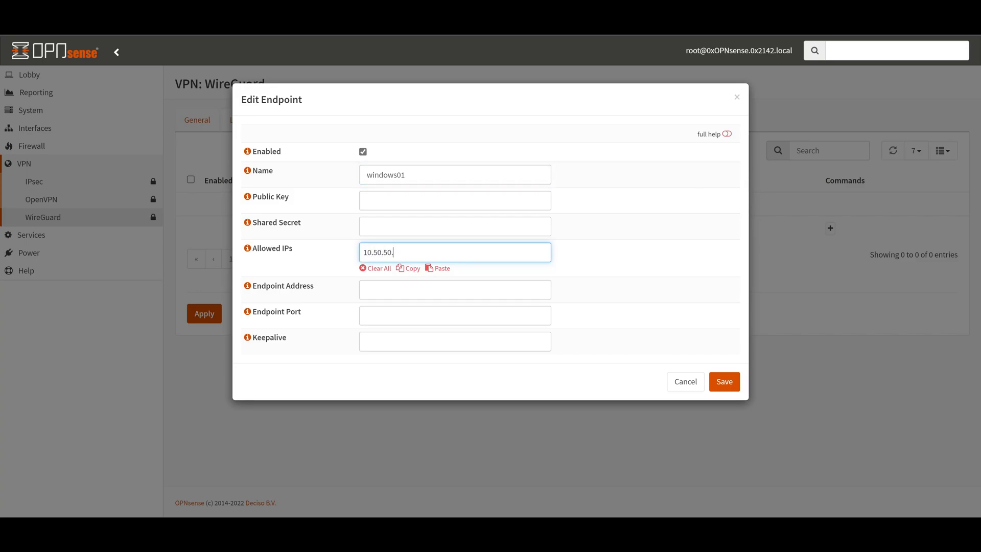
type("15.3")
key("BackSpace")
key("BackSpace")
type("/32")
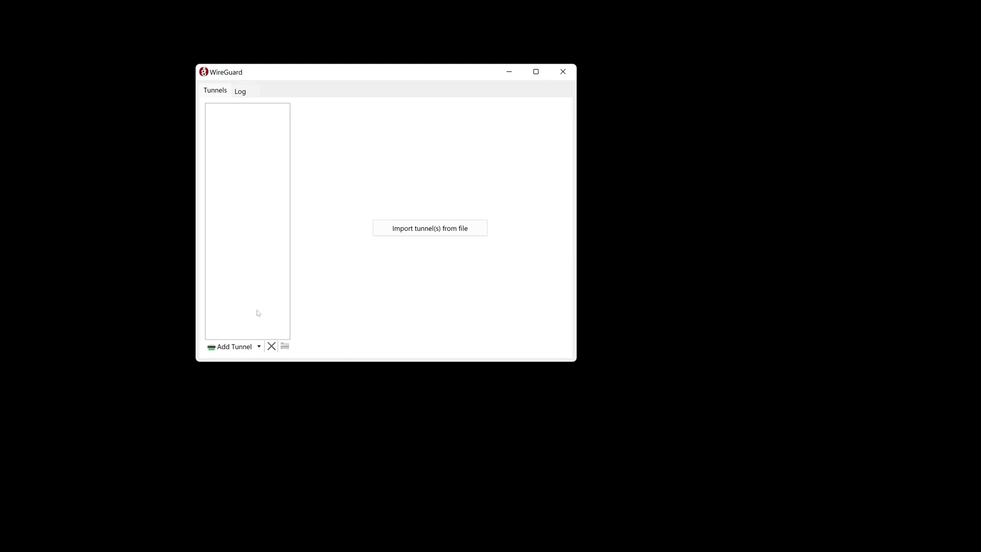
Switch to the WireGuard client for Windows and create an empty tunnel named lab-opnsense.
left_click(259, 347)
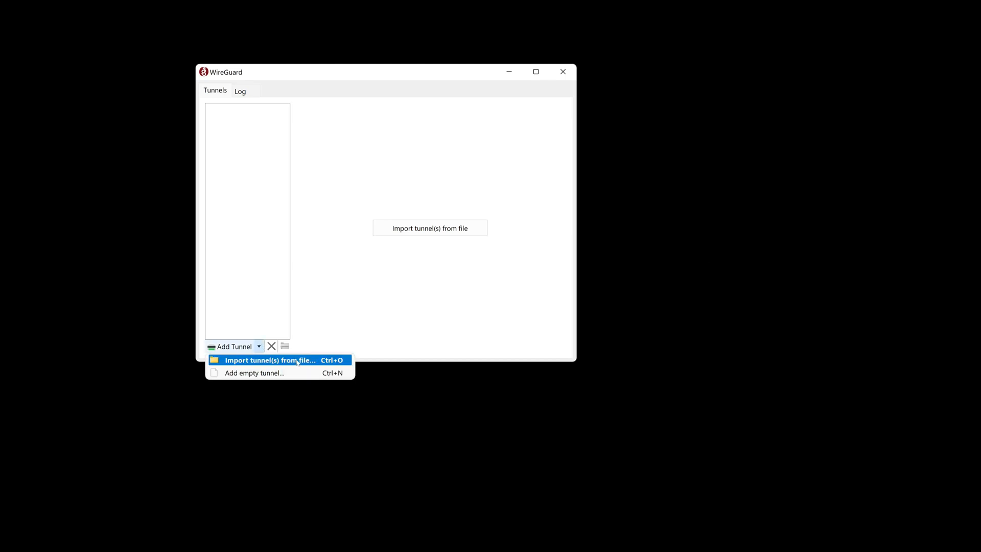
left_click(300, 373)
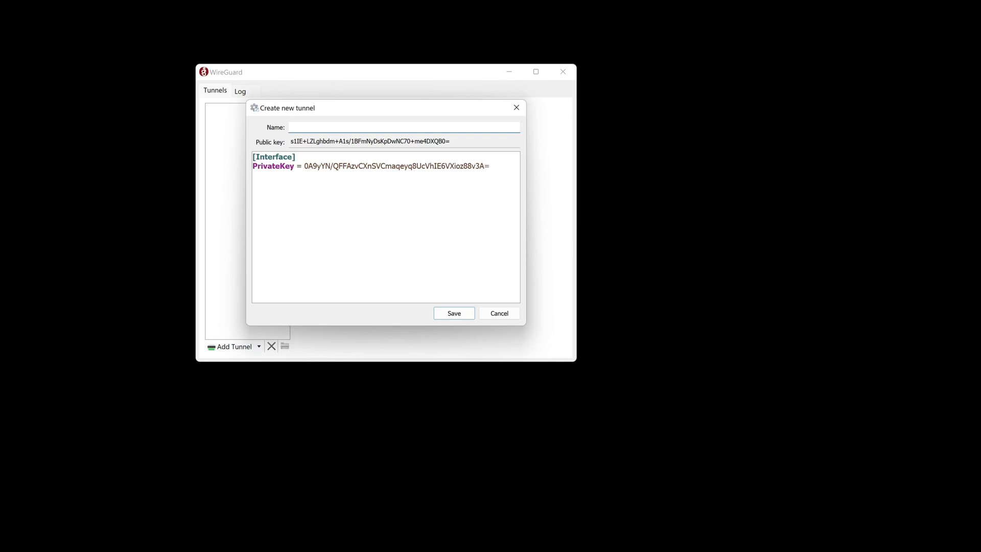
type("lab-opnsense")
key("Tab")
Add the address 10.50.50.15/32 to the Interface section of the tunnel configuration.
type("Address -")
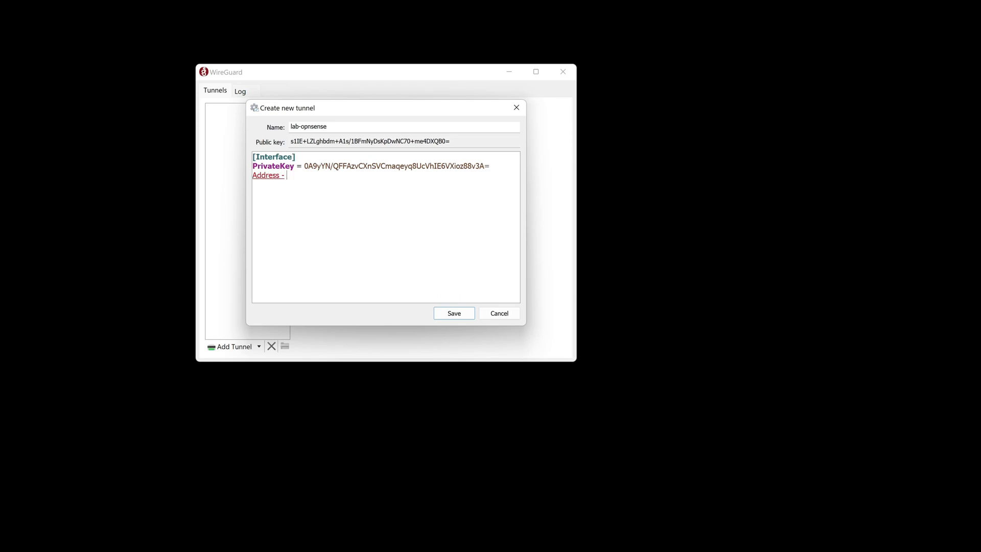
key("BackSpace")
type("= 10.50.50.15/32")
key("Return")
Add the DNS servers 10.122.2.200 and 10.122.2.201 to the Interface section of the tunnel.
type("DNS = ")
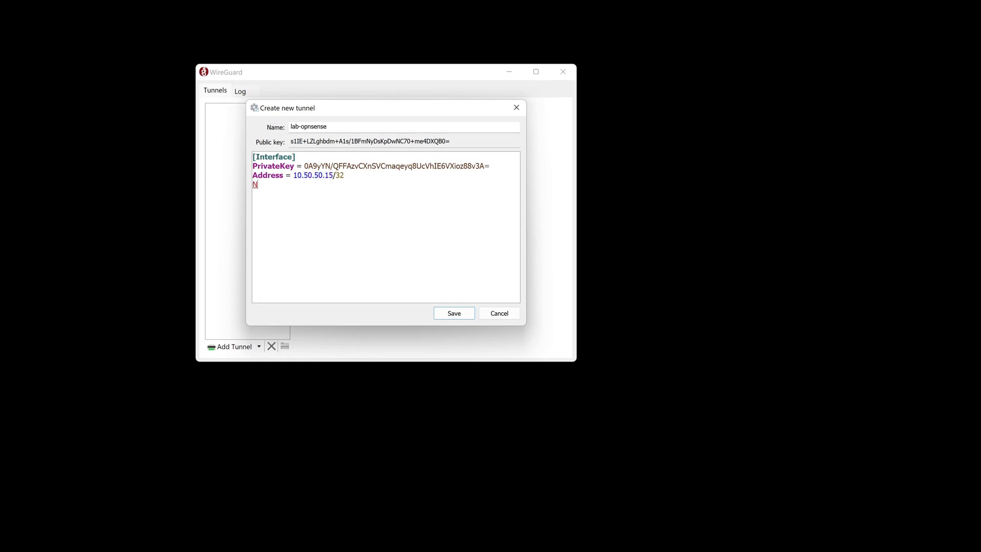
type("10.2")
key("BackSpace")
key("BackSpace")
key("BackSpace")
key("BackSpace")
type("10.122.2.200, 10.122.2.201  ")
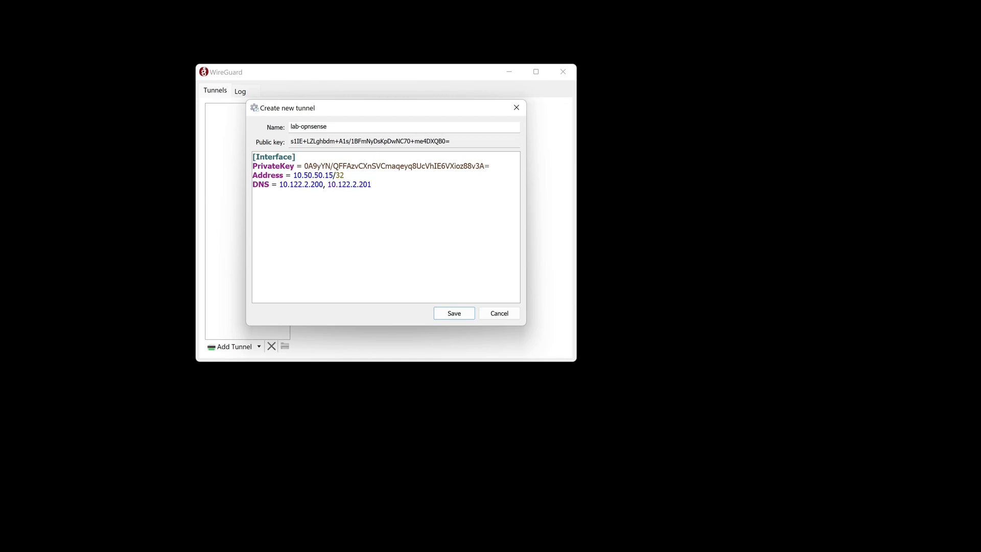
Add a [Peer] section to the tunnel configuration and enter the OPNsense server's public key as PublicKey.
type("[Peer]")
key("Return")
type("PublicKey =")
type("7y81T6Nlg8LTI1BdmfkGJ9ZyZBkMApNuIZgCPdhi5Vg=")
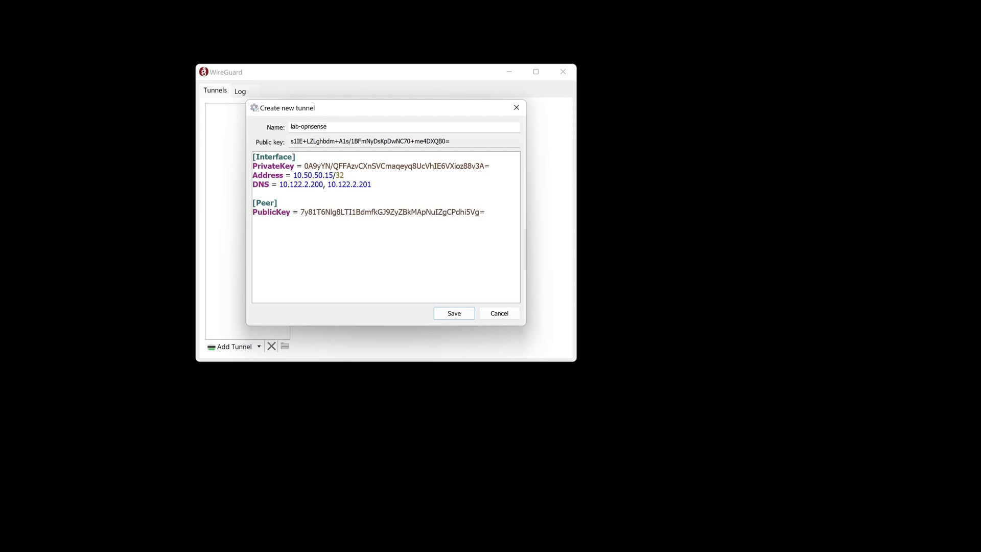
Set the peer's AllowedIPs to 0.0.0.0/0 and its Endpoint to 203.0.113.10:51820.
key("Return")
type("AllowedIPs =")
type(".0.0.0/0")
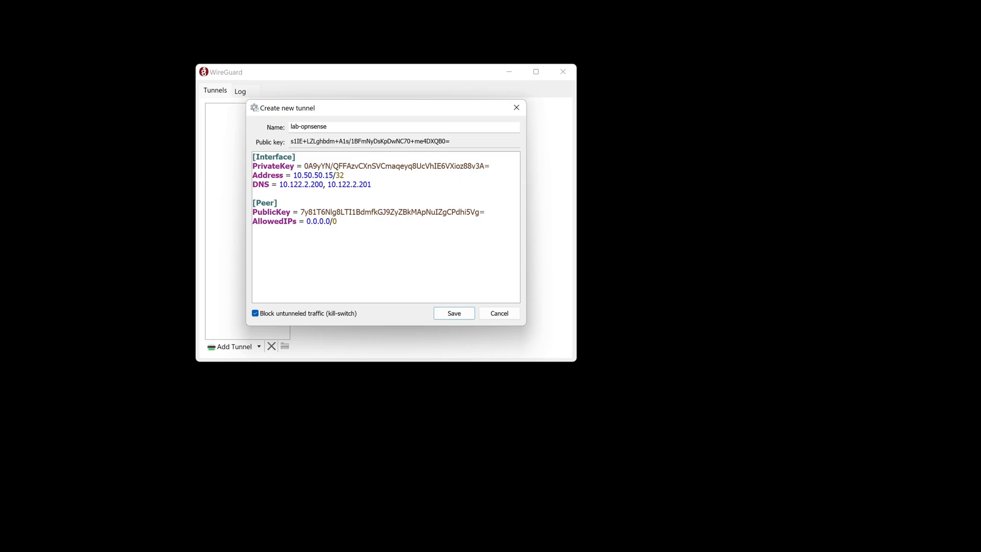
type("End")
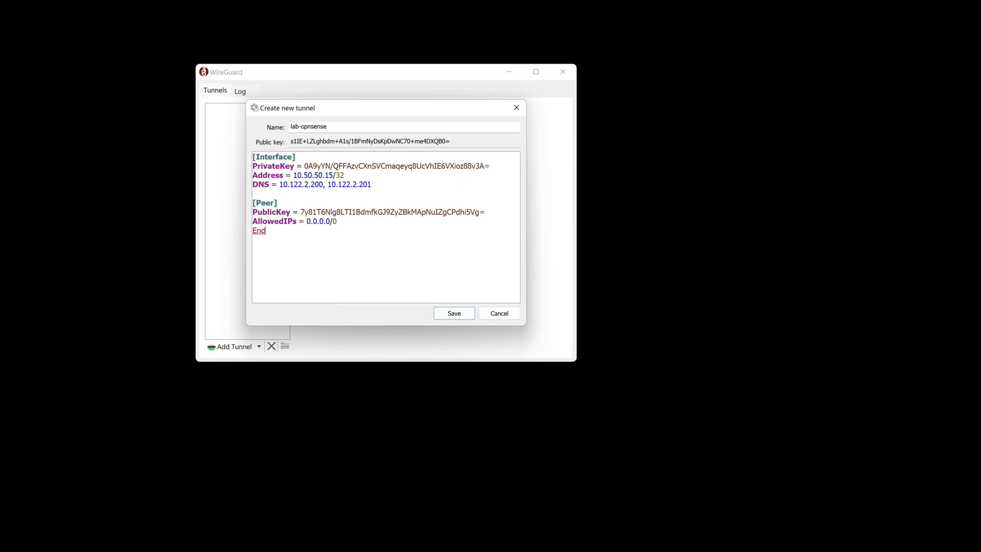
type("point = 203.0.113.10:51820")
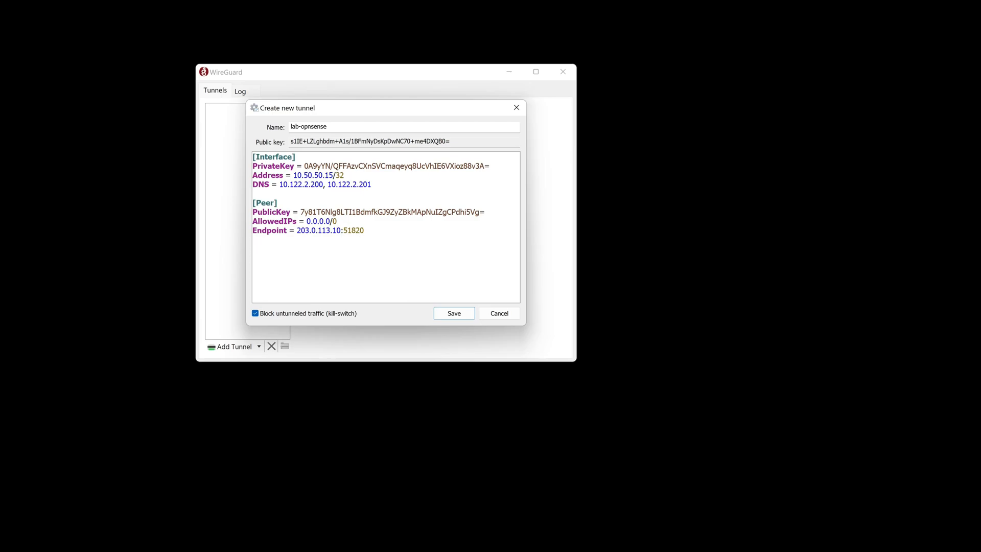
Copy the client's public key and save the lab-opnsense tunnel.
key("shift+Tab")
key("ctrl+c")
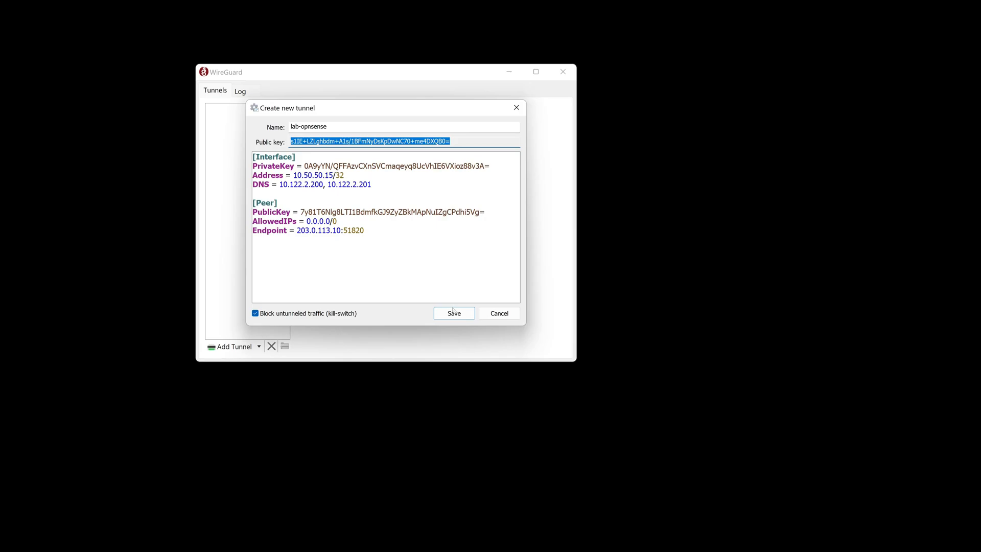
left_click(453, 311)
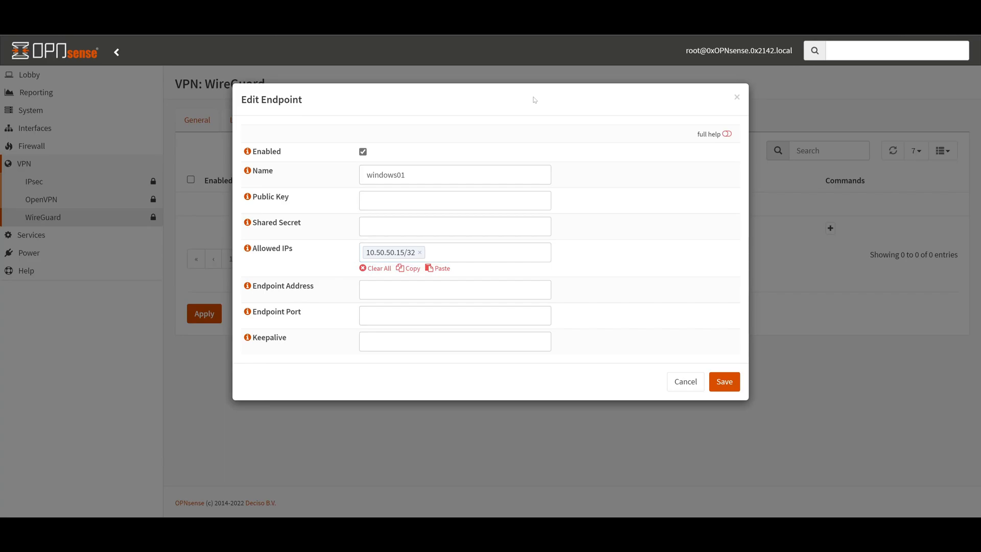
Switch to OPNsense, paste the client's public key into the windows01 endpoint, then save and apply it.
left_click(549, 198)
key("ctrl+v")
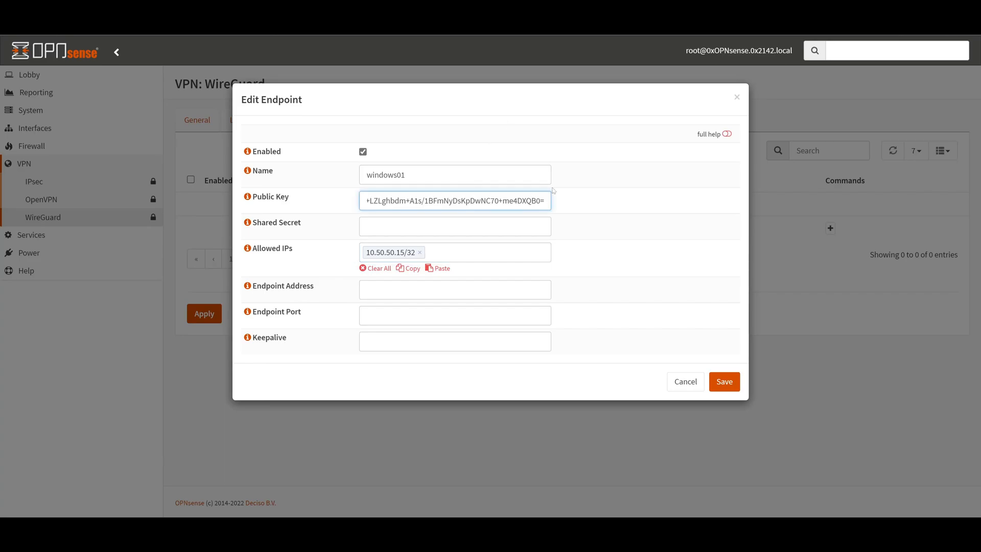
left_click(724, 382)
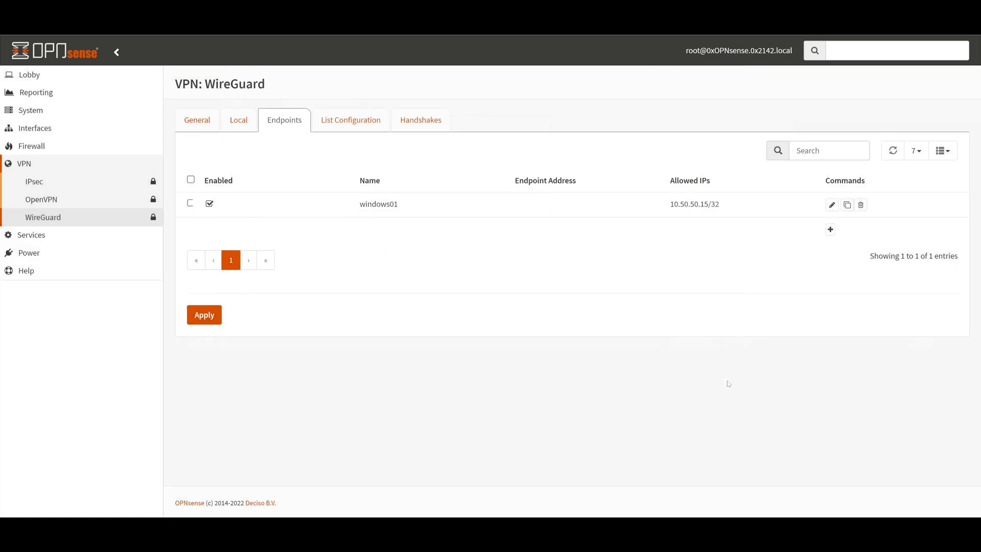
left_click(207, 315)
Add windows01 as a peer of the wg1 local configuration, then save and apply the change.
left_click(237, 119)
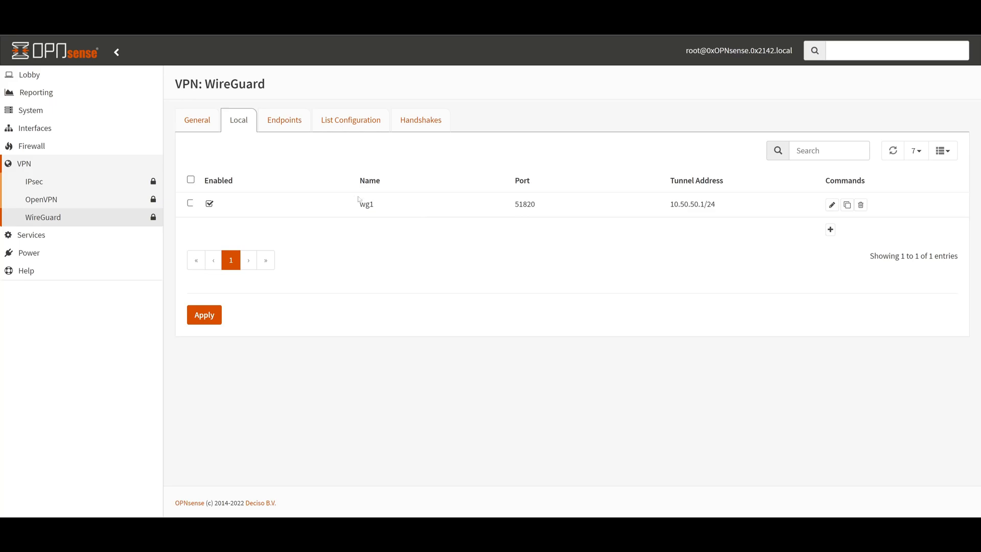
left_click(832, 204)
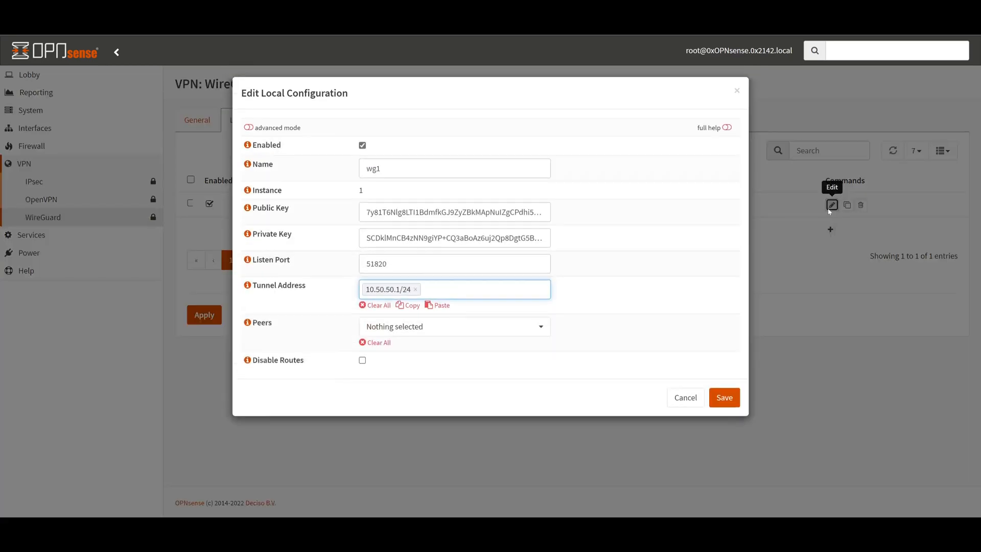
left_click(545, 337)
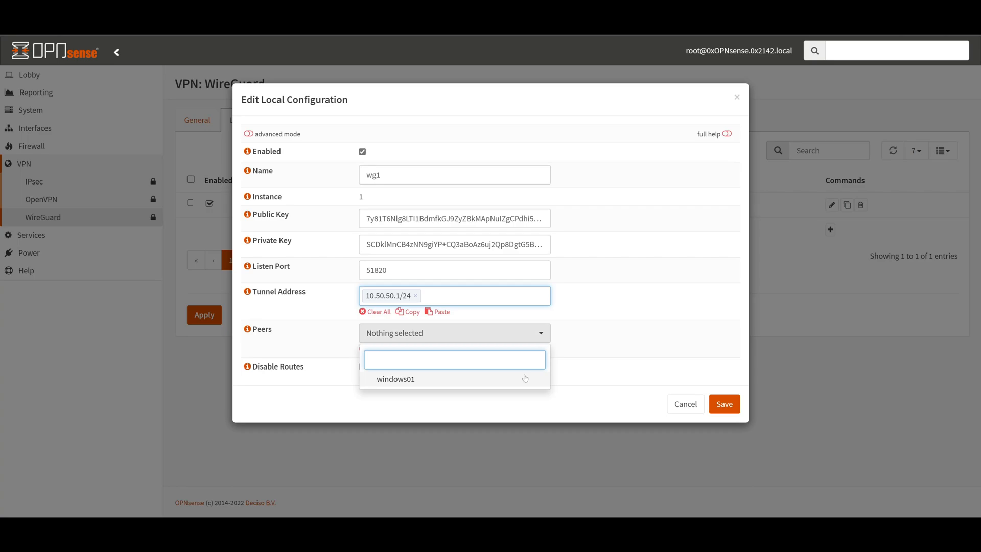
left_click(521, 386)
left_click(669, 333)
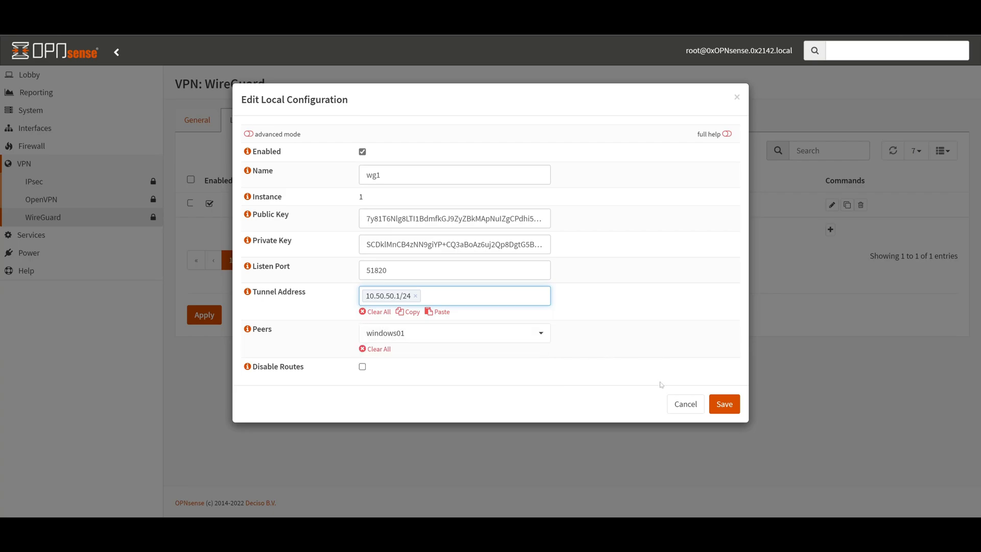
left_click(725, 404)
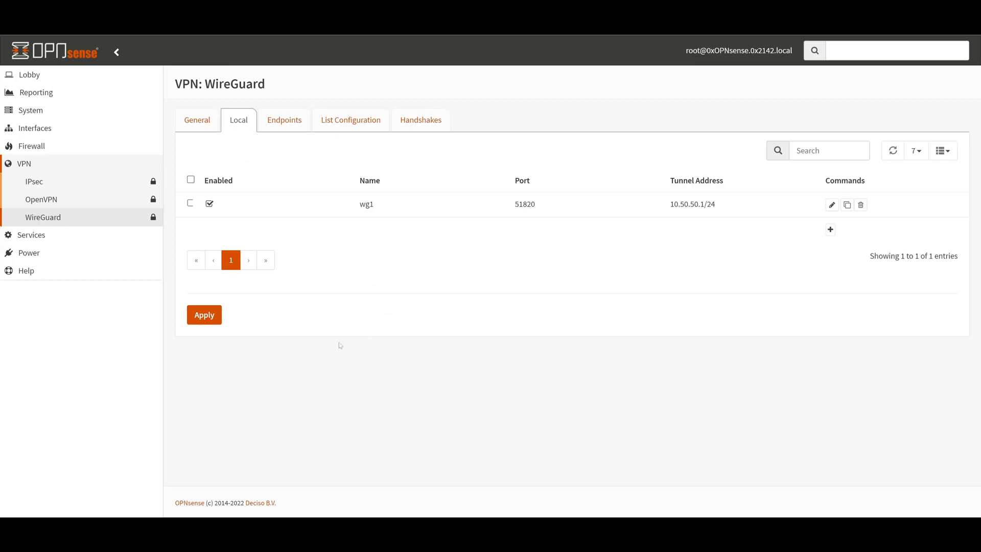
left_click(205, 316)
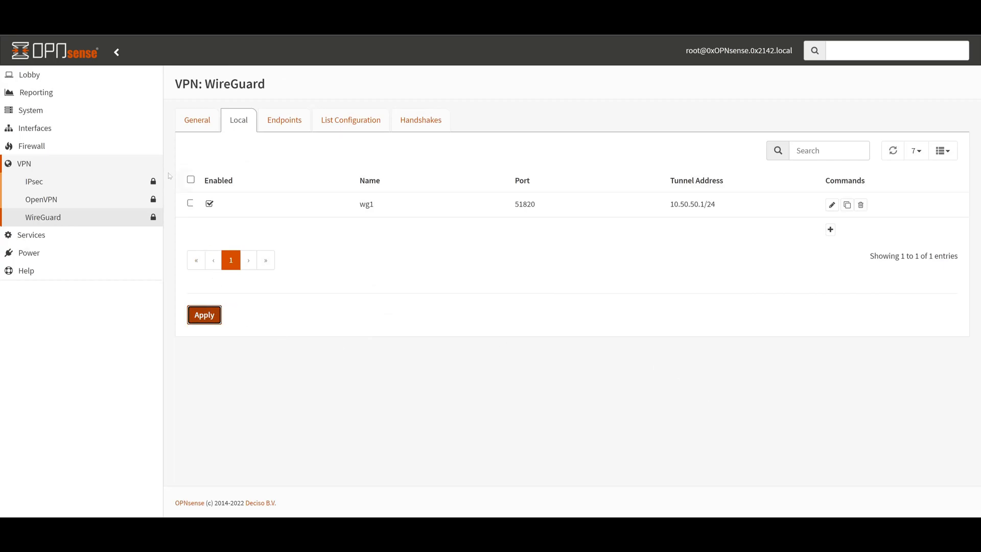
Restart the WireGuard VPN service from the OPNsense dashboard.
left_click(197, 120)
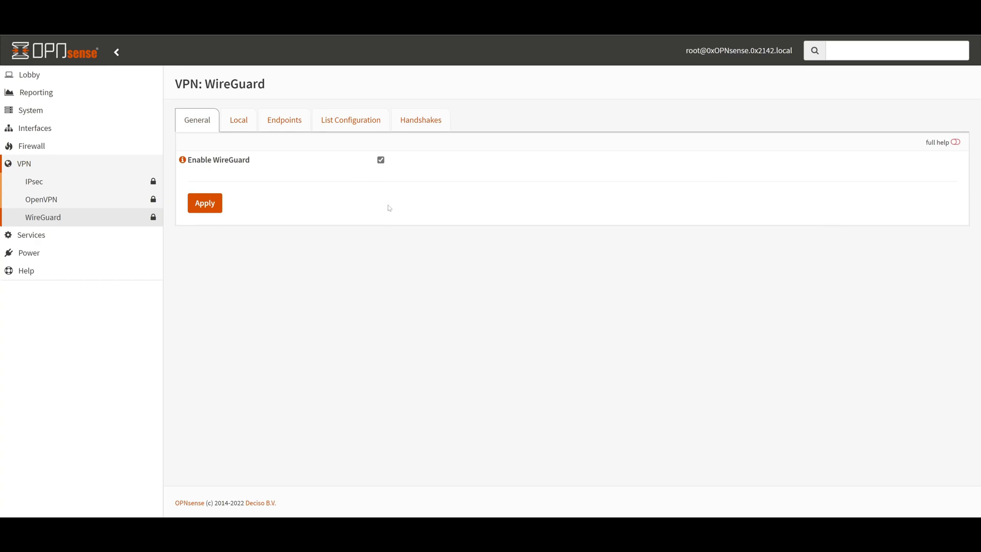
left_click(126, 79)
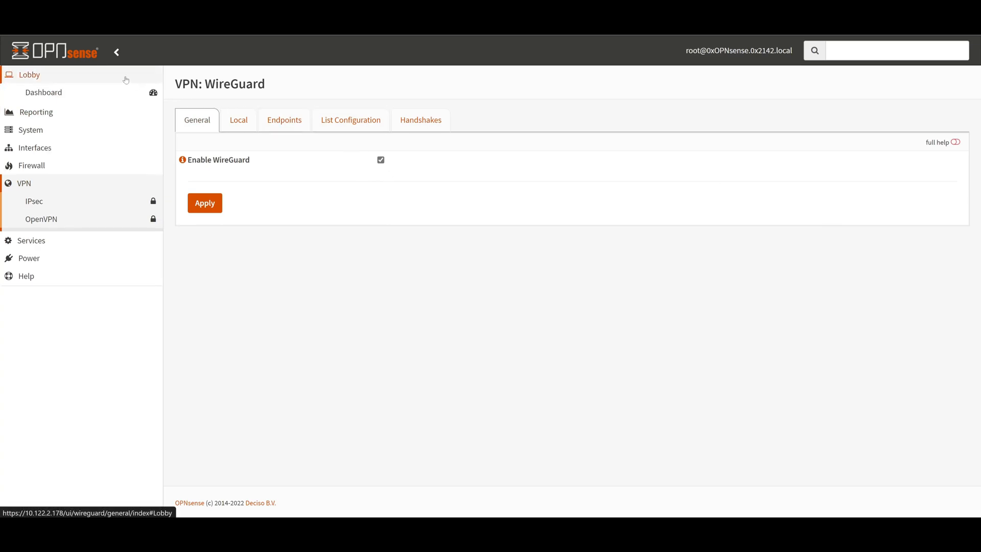
left_click(126, 98)
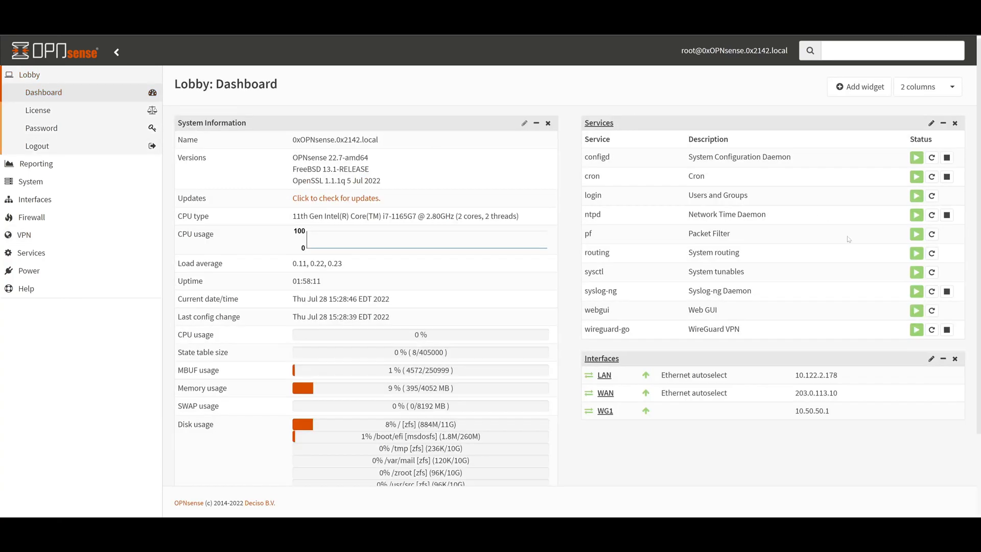
left_click(931, 330)
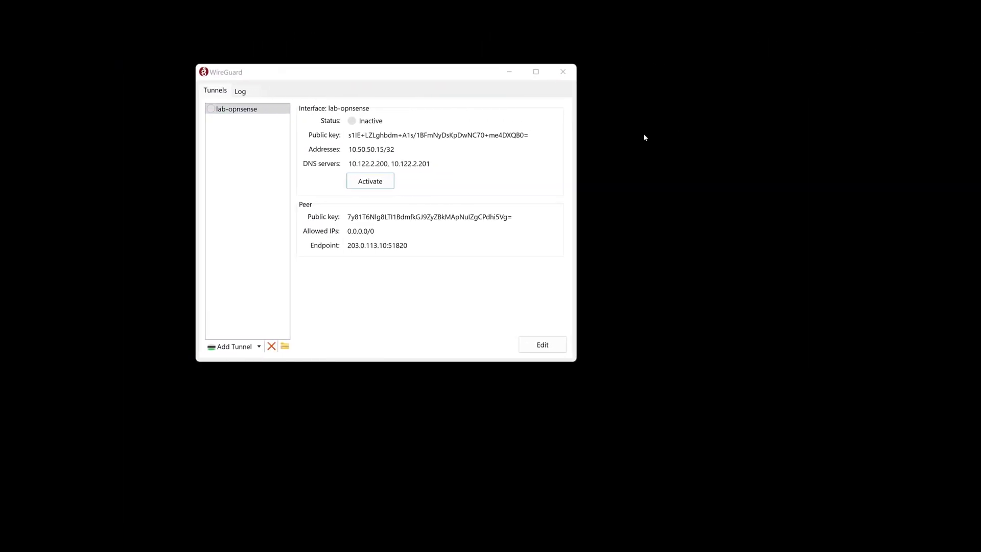
Switch to the WireGuard client and activate the lab-opnsense tunnel.
left_click(563, 187)
left_click(384, 187)
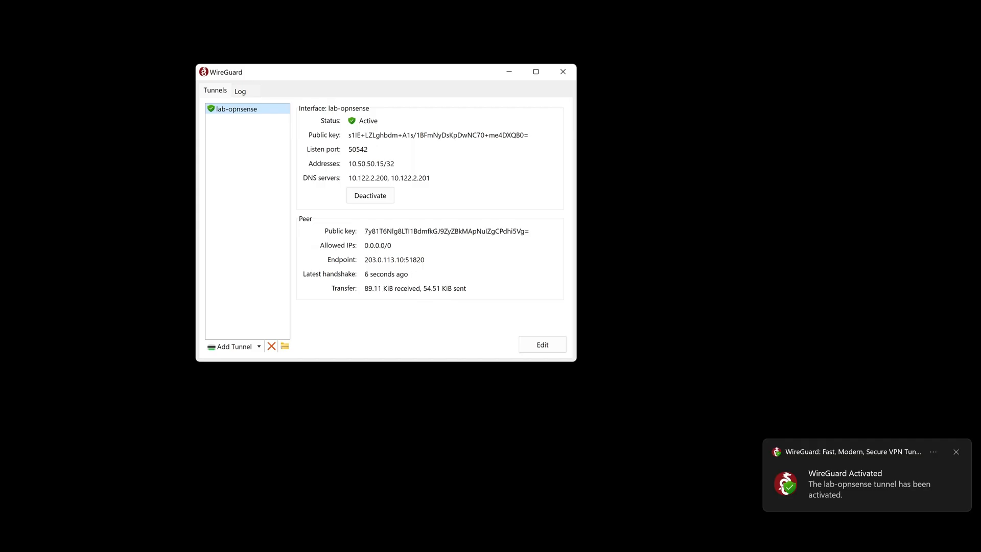
left_click(256, 94)
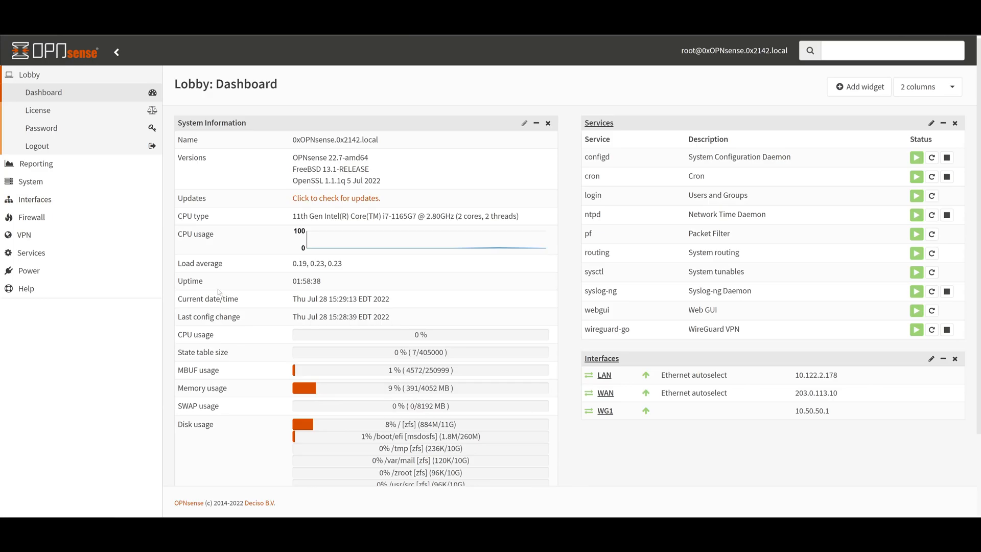
Switch to OPNsense and view the WireGuard configuration list to check the peer's endpoint, latest handshake and transfer.
left_click(94, 237)
left_click(109, 216)
left_click(328, 122)
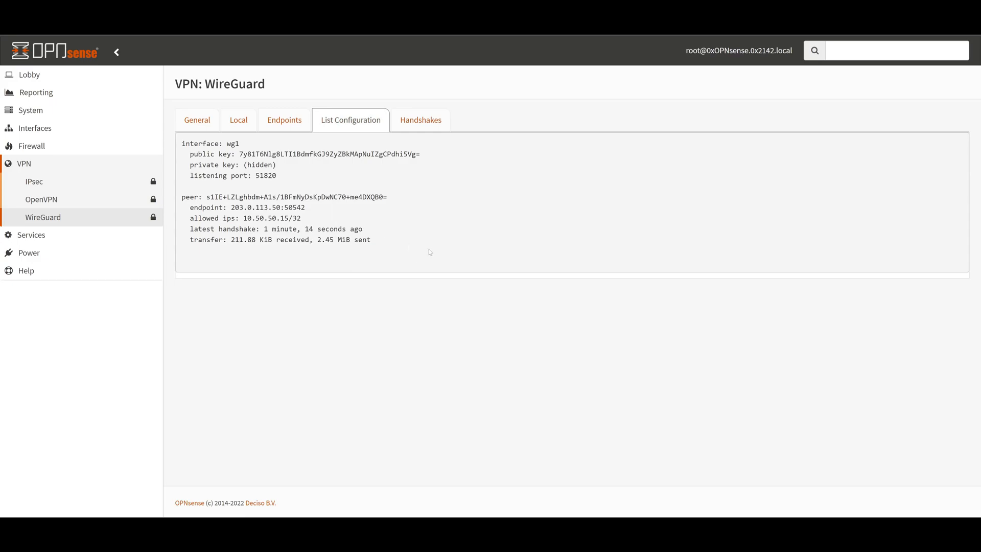
Add the WireGuard widget to the dashboard and place it above the Services widget, saving the dashboard settings.
left_click(88, 81)
left_click(71, 94)
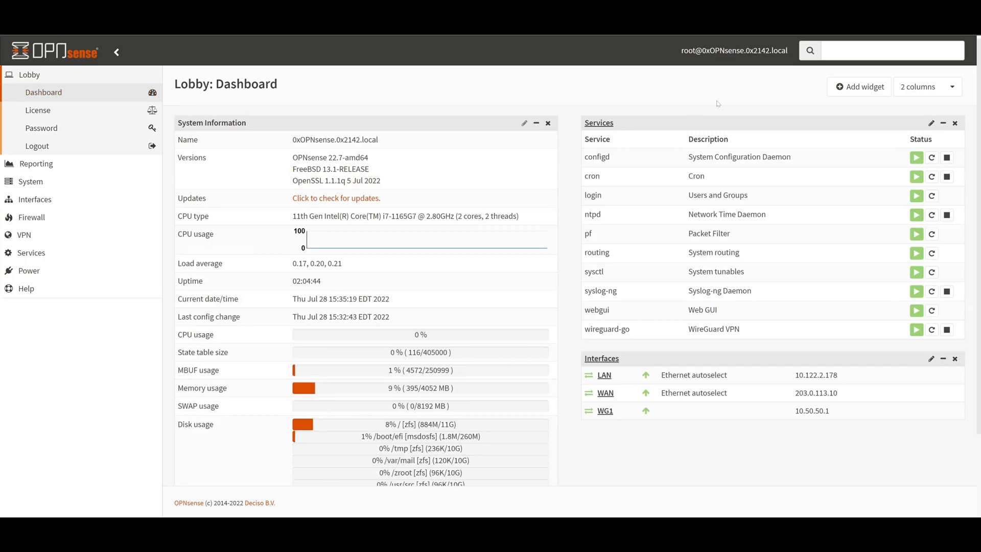
left_click(875, 89)
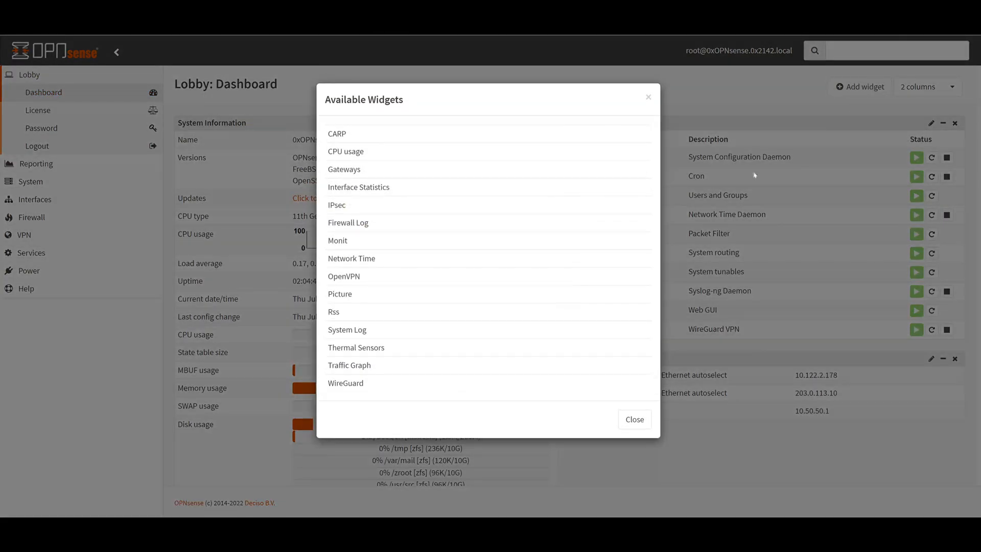
left_click(494, 384)
left_click(647, 97)
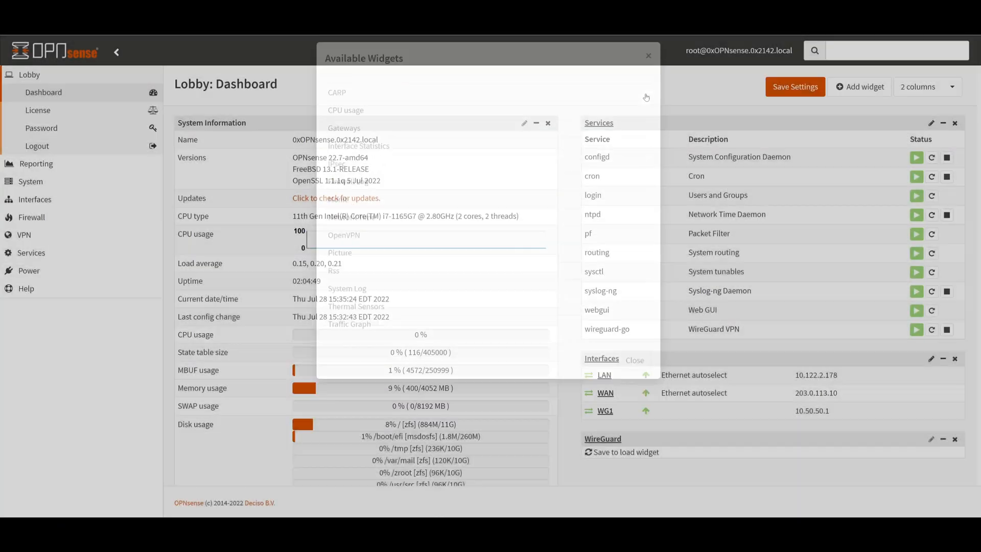
left_click(808, 87)
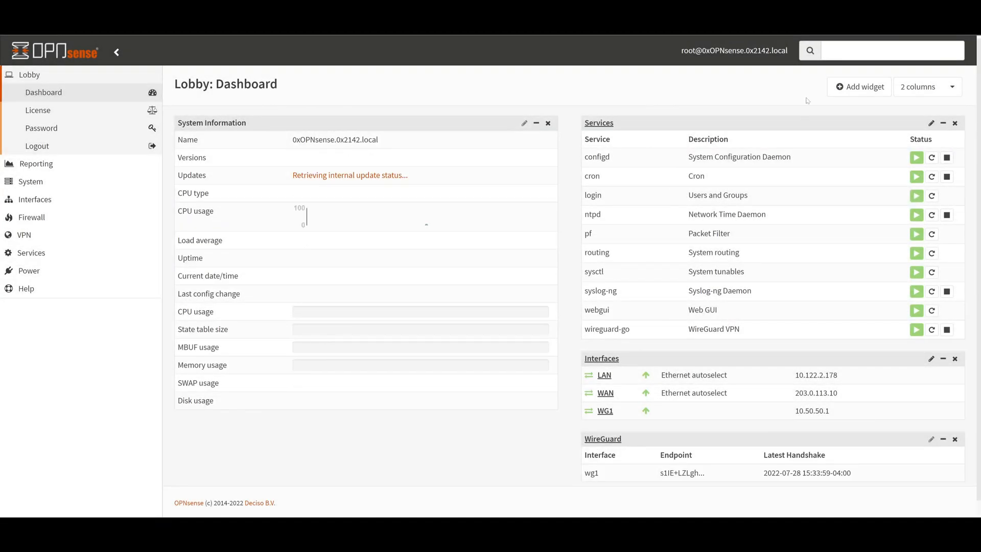
left_click_drag(603, 438, 651, 90)
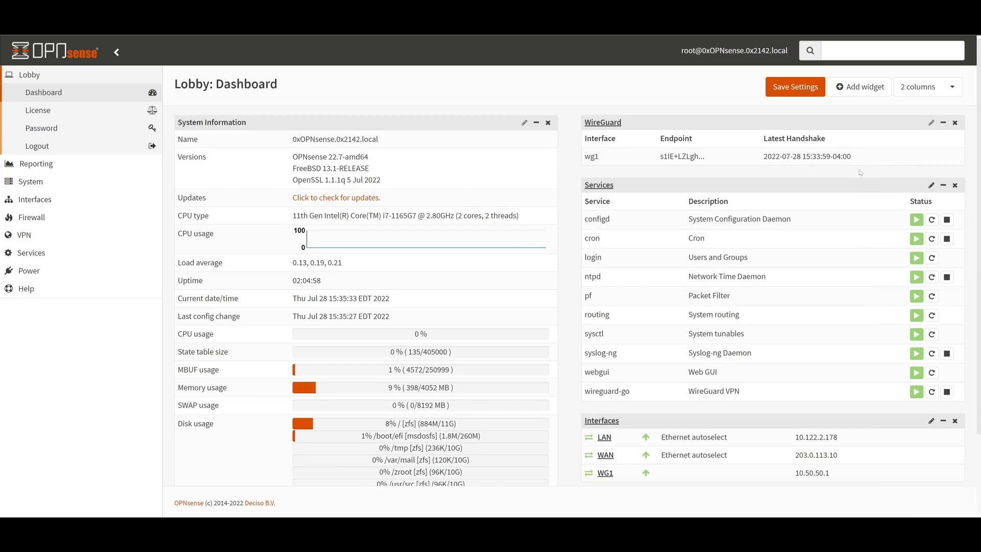
left_click(795, 87)
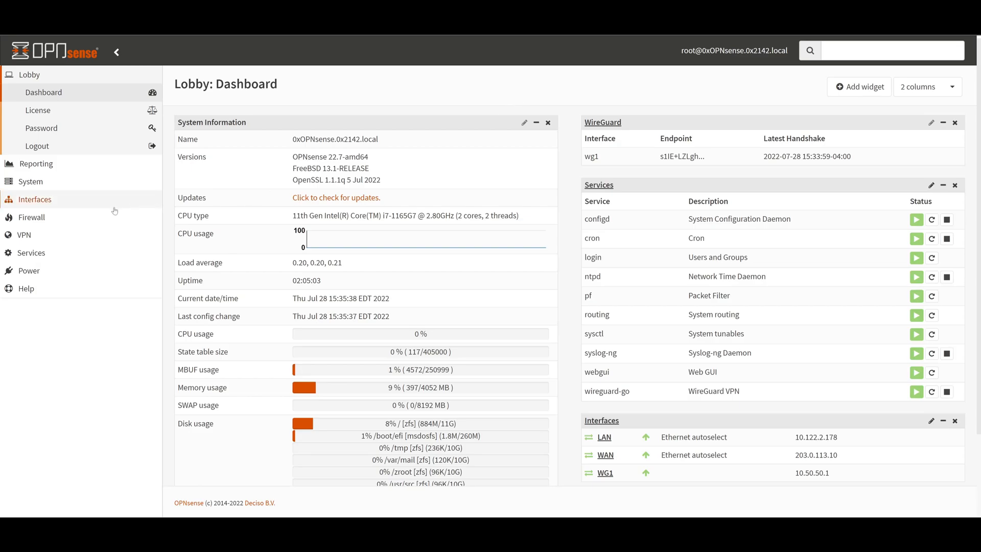
Start a new endpoint in the WireGuard VPN settings and name it android01.
left_click(65, 235)
left_click(77, 220)
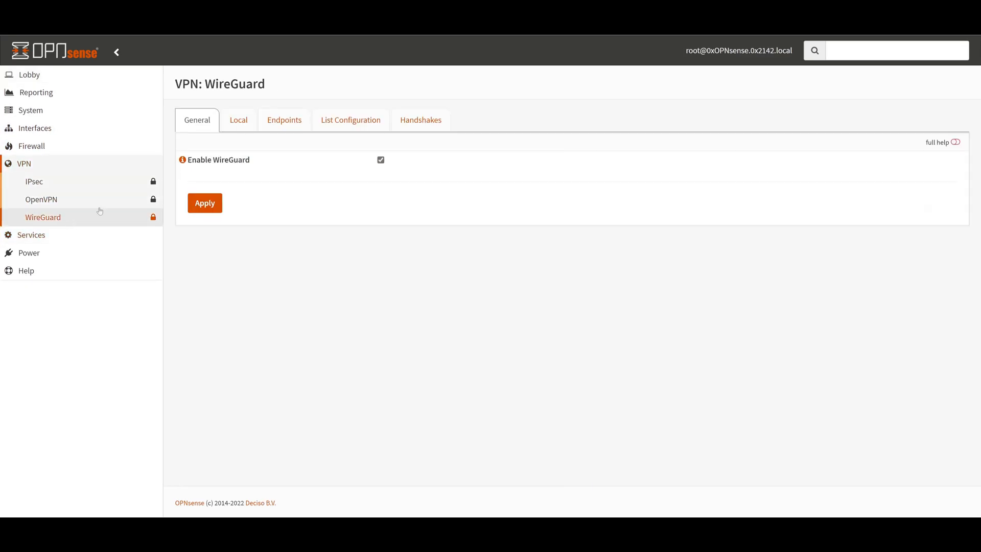
left_click(276, 123)
left_click(830, 230)
left_click(830, 231)
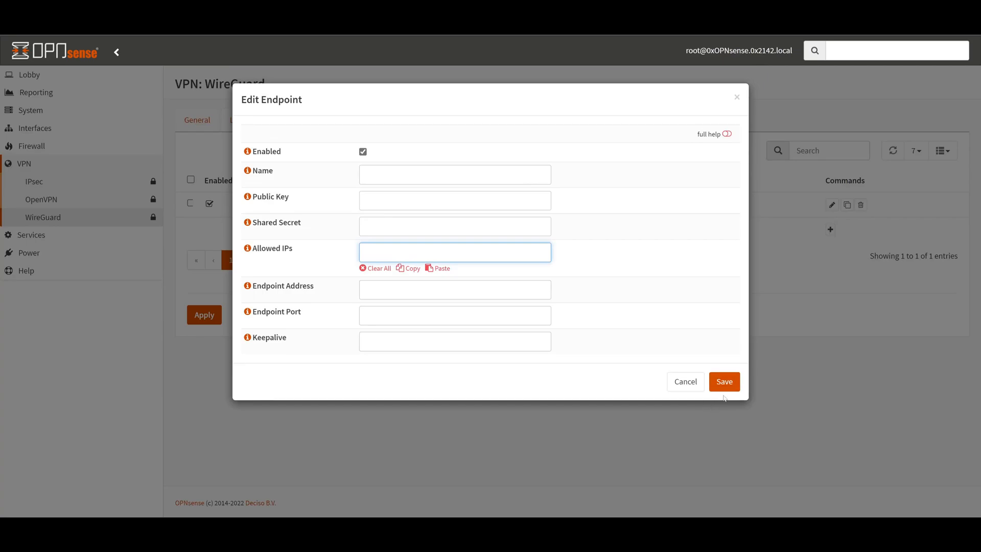
left_click(468, 175)
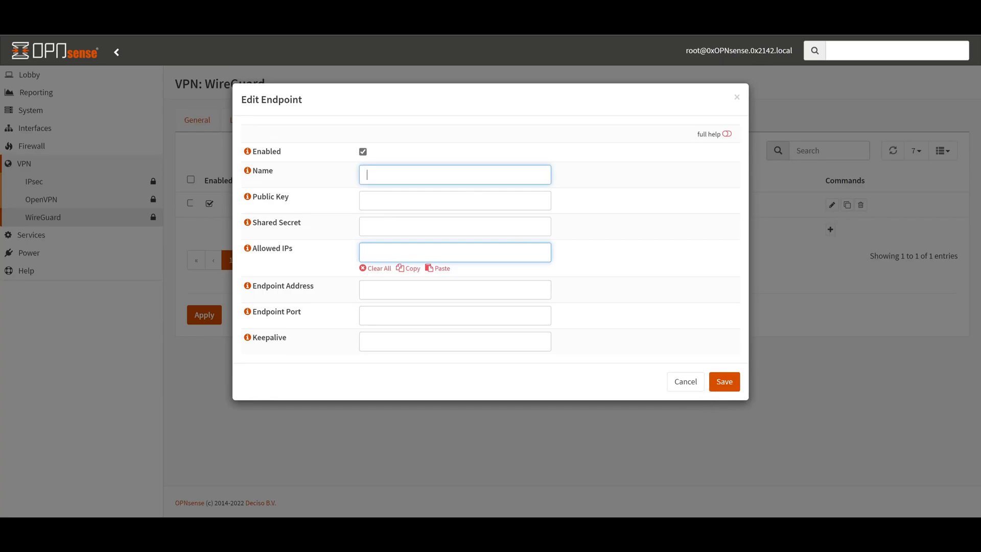
type("android01")
Set the android01 endpoint's allowed IPs to 10.50.50.20/32.
key("Tab")
key("Tab")
key("Tab")
key("Tab")
key("Tab")
key("Tab")
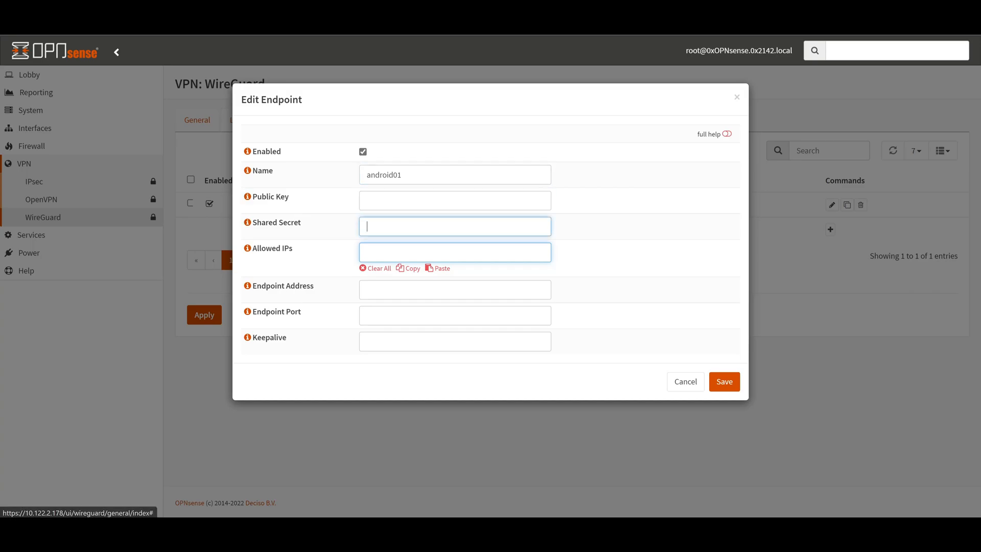
type("10.50.50.")
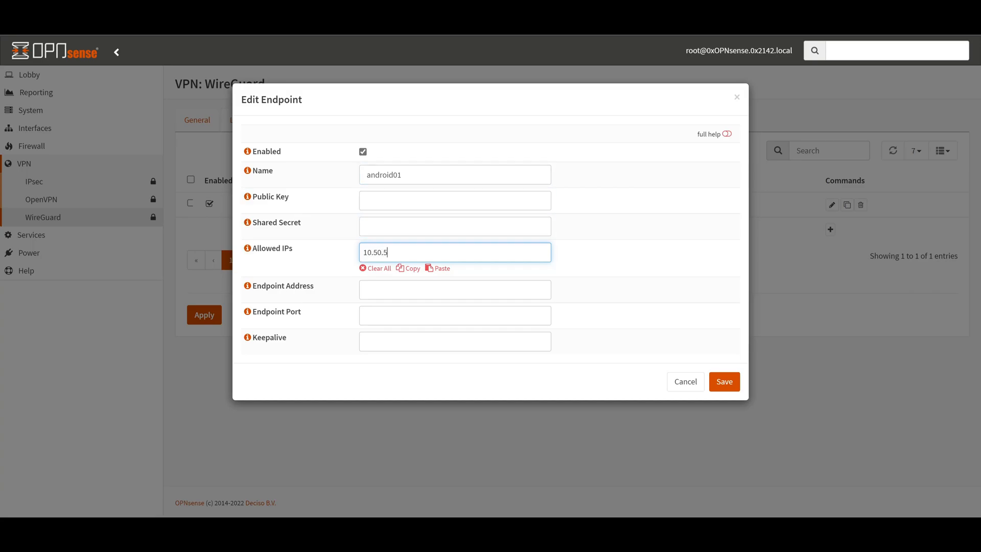
type("20/32")
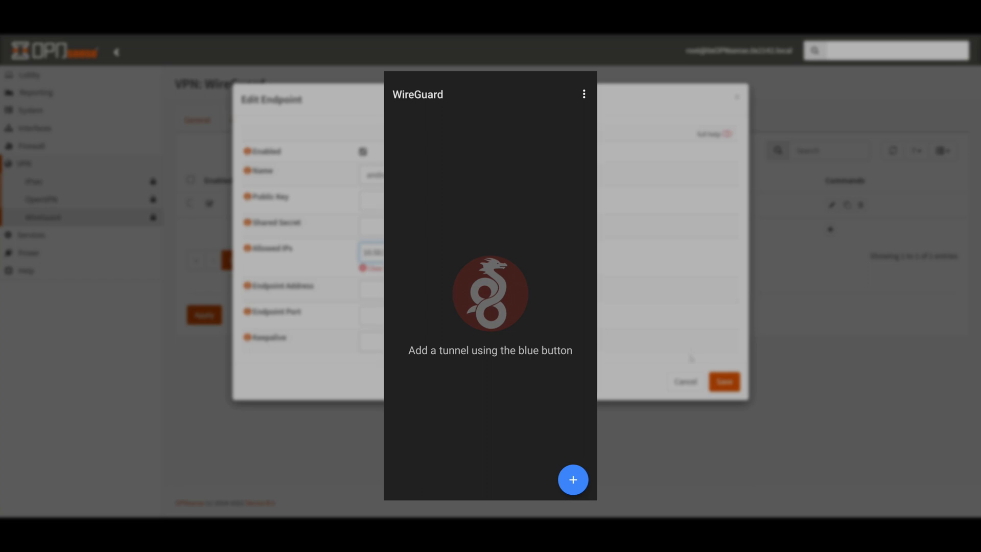
Switch to the WireGuard Android app and create a tunnel from scratch named lab-opnsense.
left_click(573, 479)
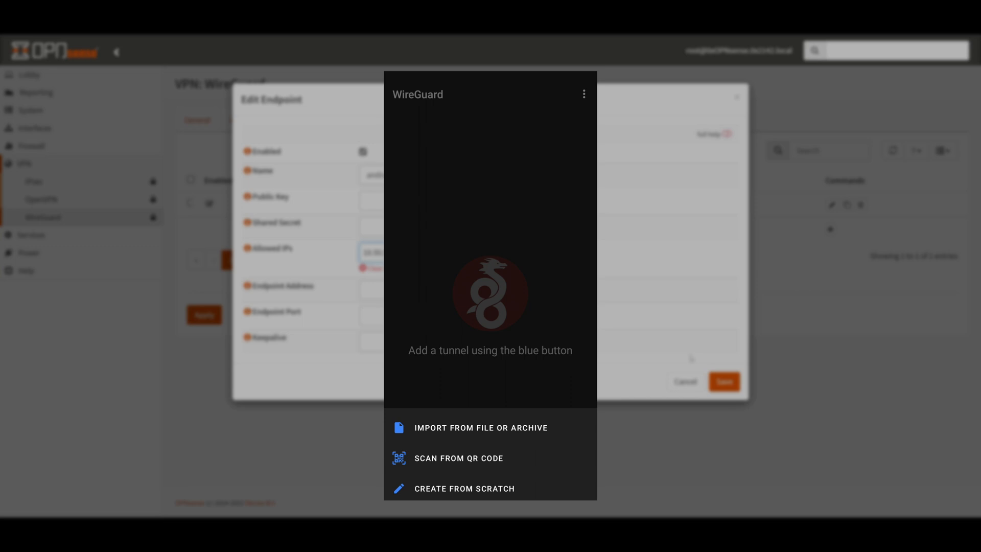
left_click(465, 489)
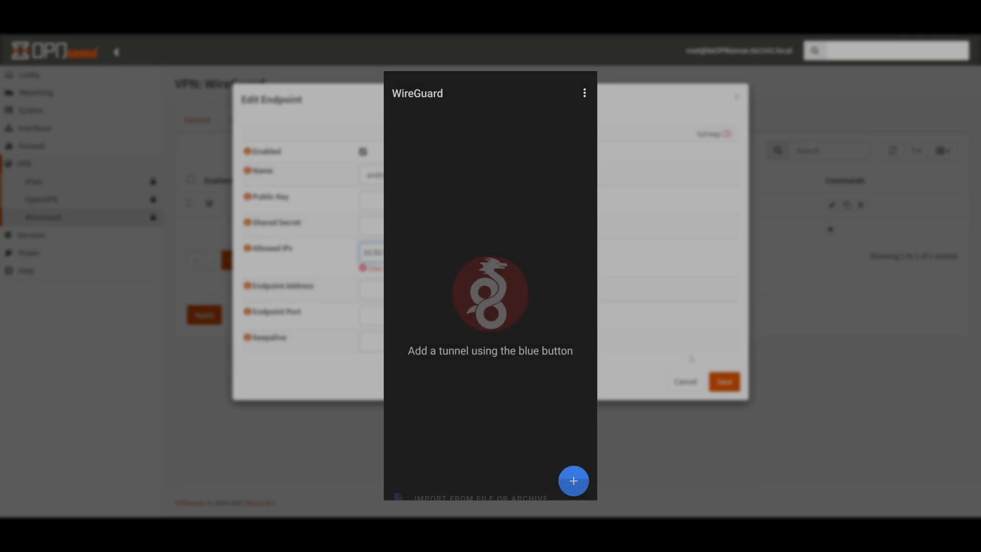
left_click(490, 158)
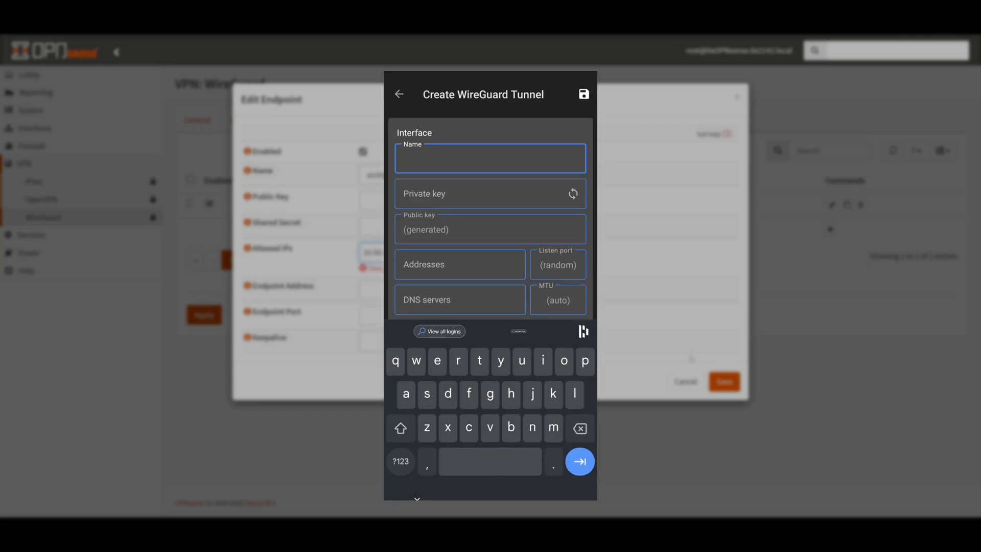
type("lab")
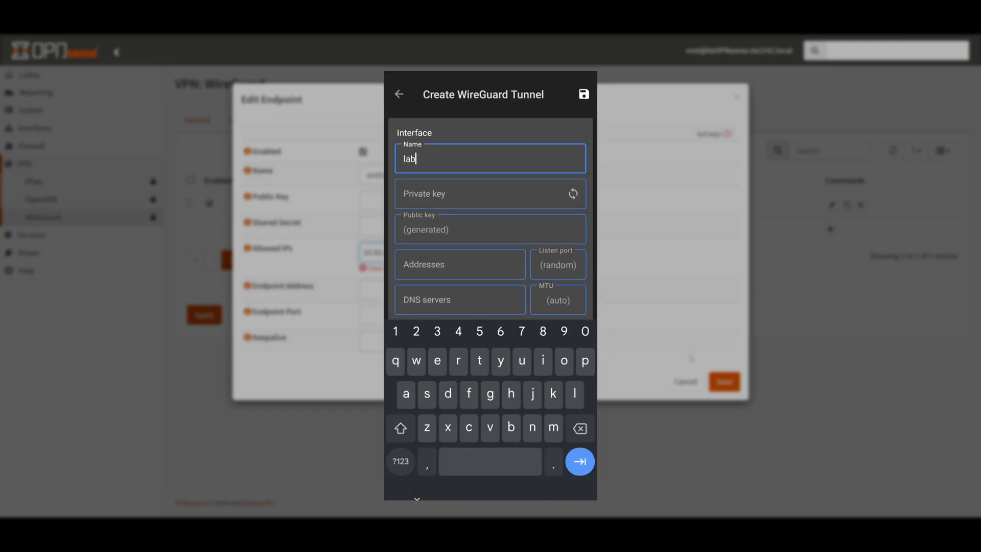
type("-opnsense")
Set the tunnel interface's address to 10.50.50.20/32 and its DNS server to 10.122.2.200.
left_click(460, 264)
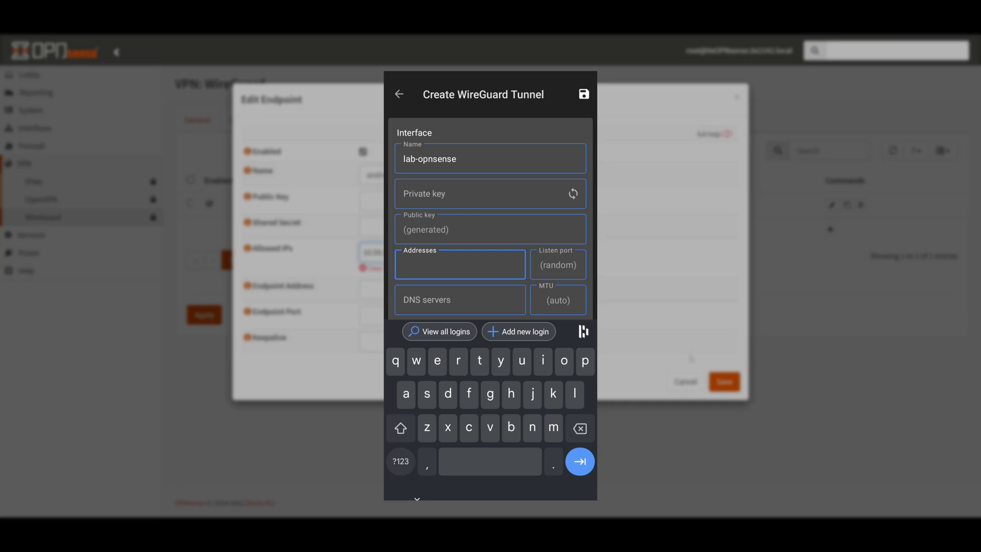
type("10.5")
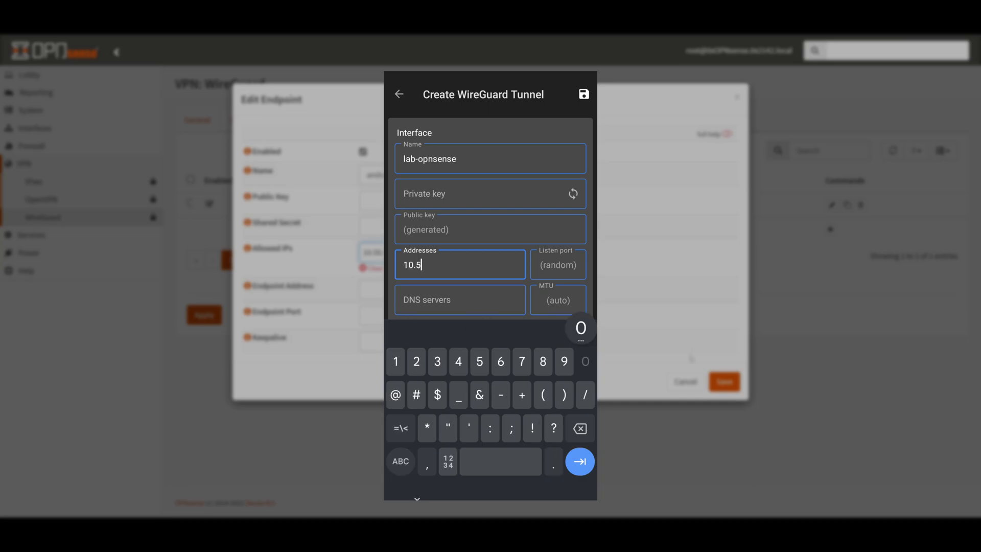
type("0.50.20")
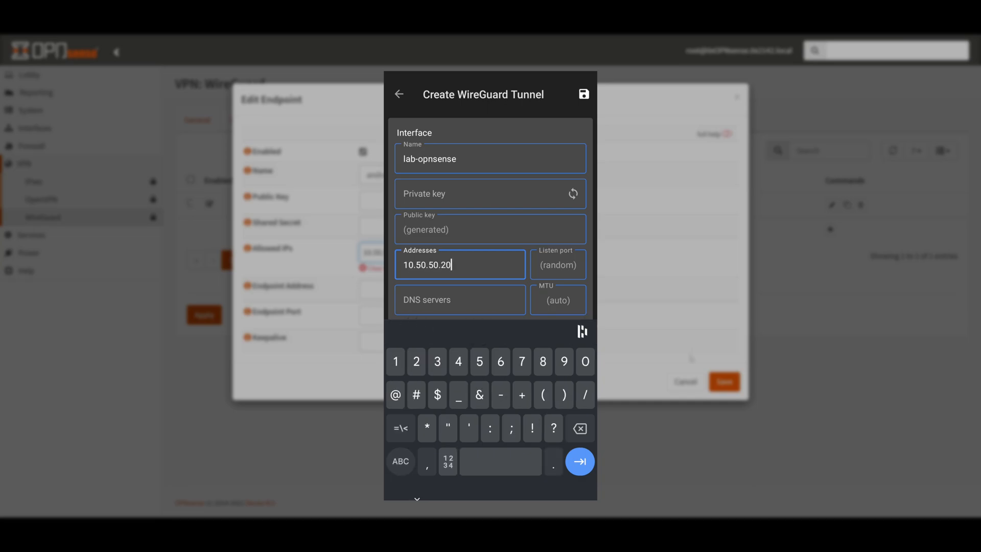
type("/32")
key("Tab")
type("10.")
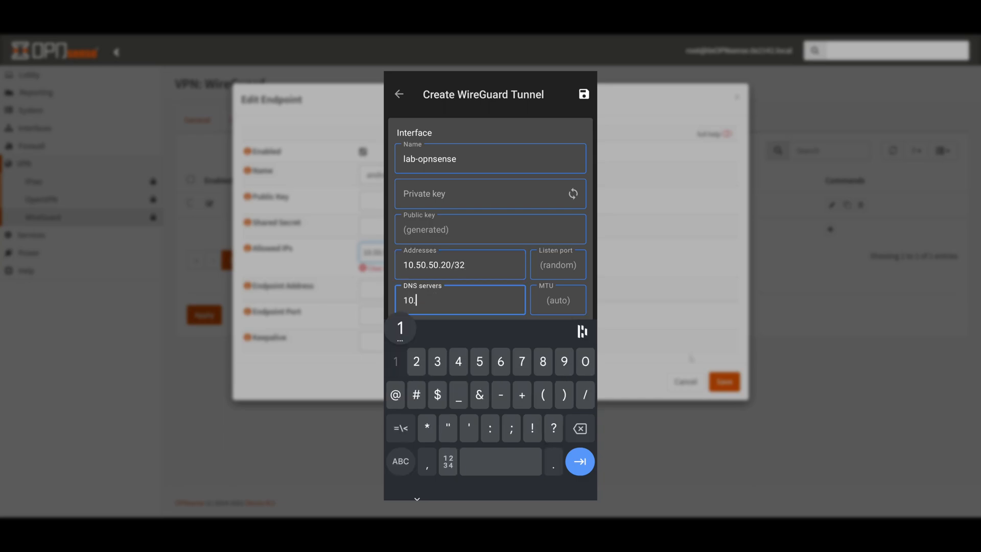
type("122.2.200")
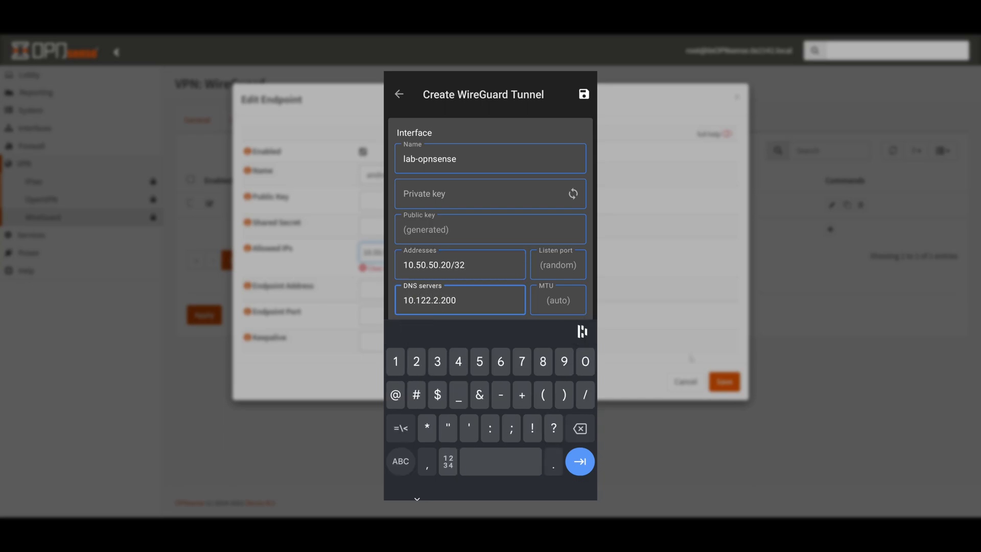
key("Escape")
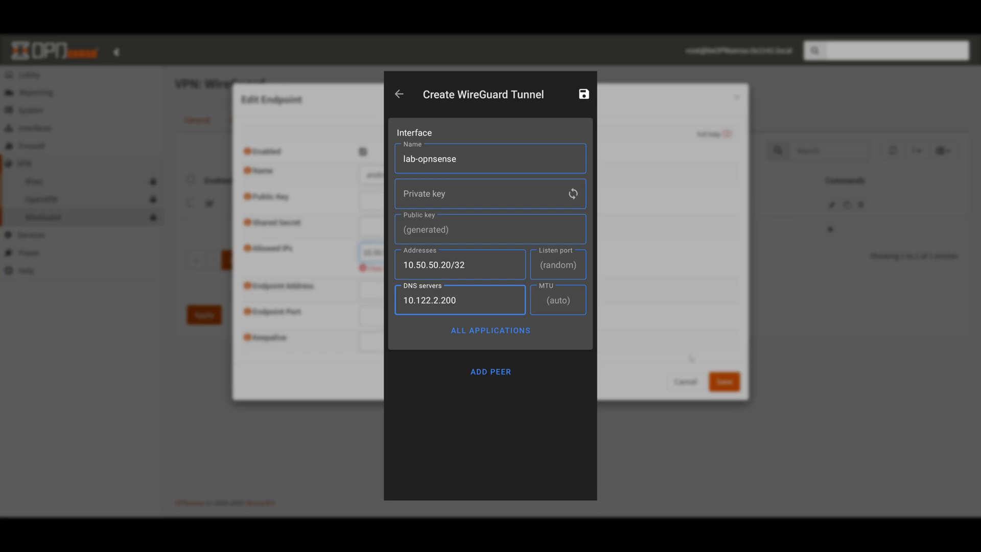
Generate the tunnel's key pair and add a peer with the copied server public key.
left_click(573, 193)
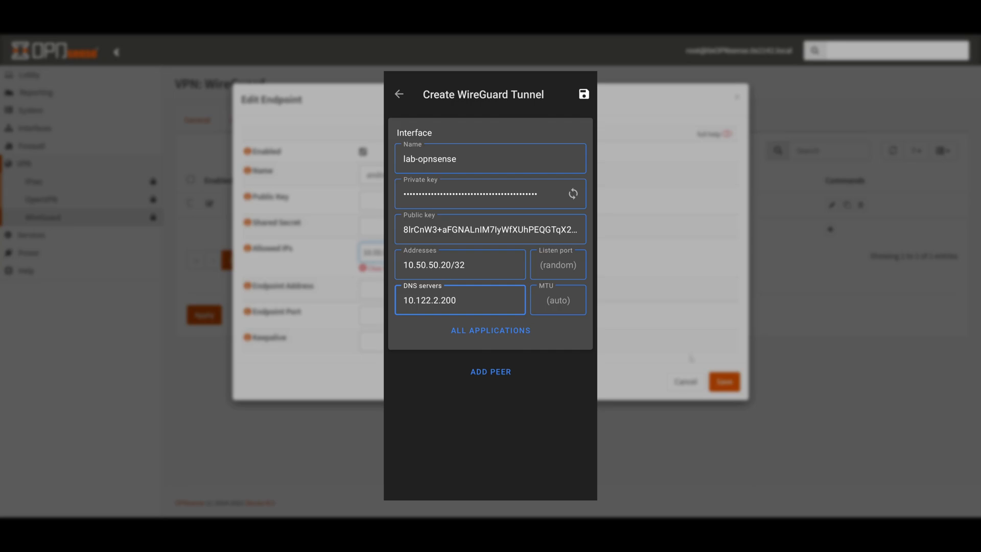
left_click(490, 371)
scroll(490, 358, "down", 2)
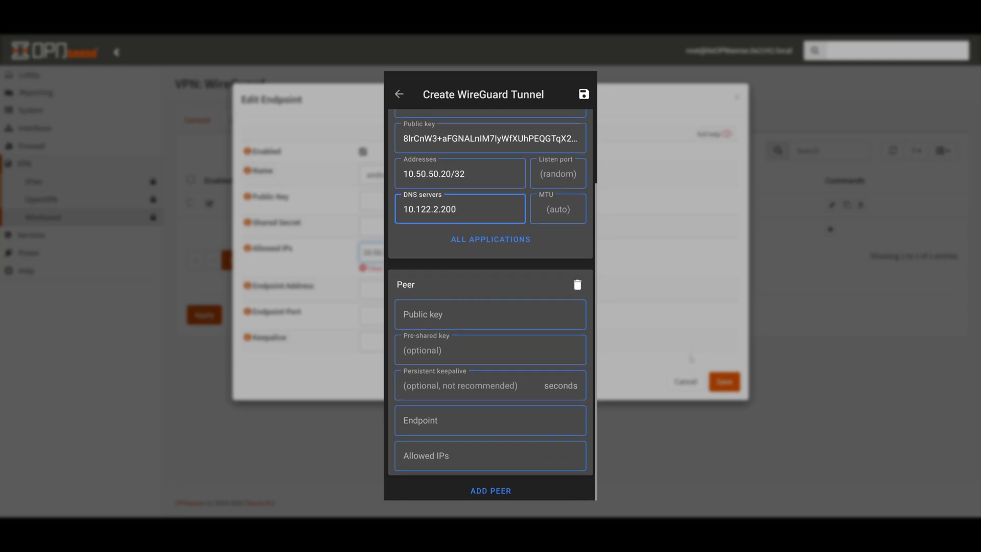
left_click(491, 314)
left_click(404, 305)
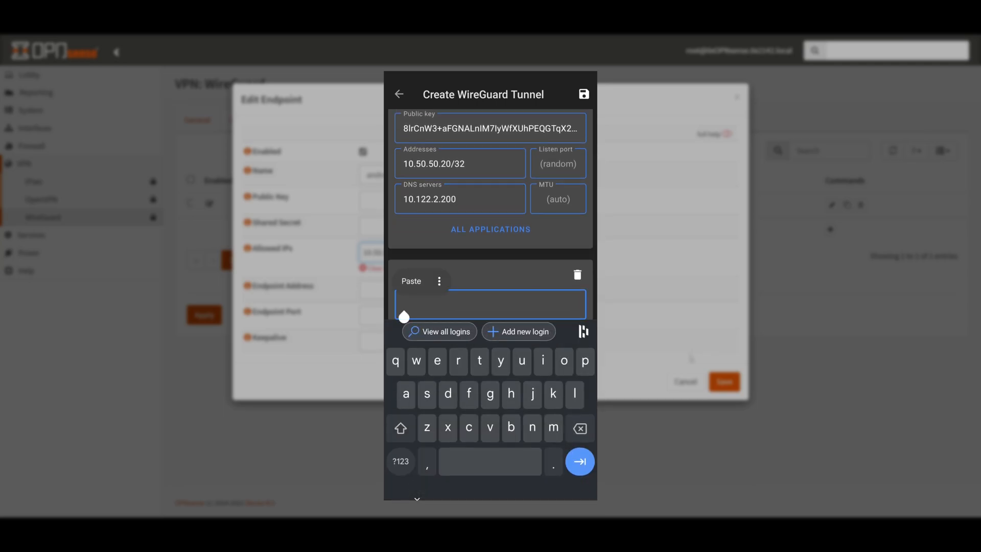
left_click(416, 280)
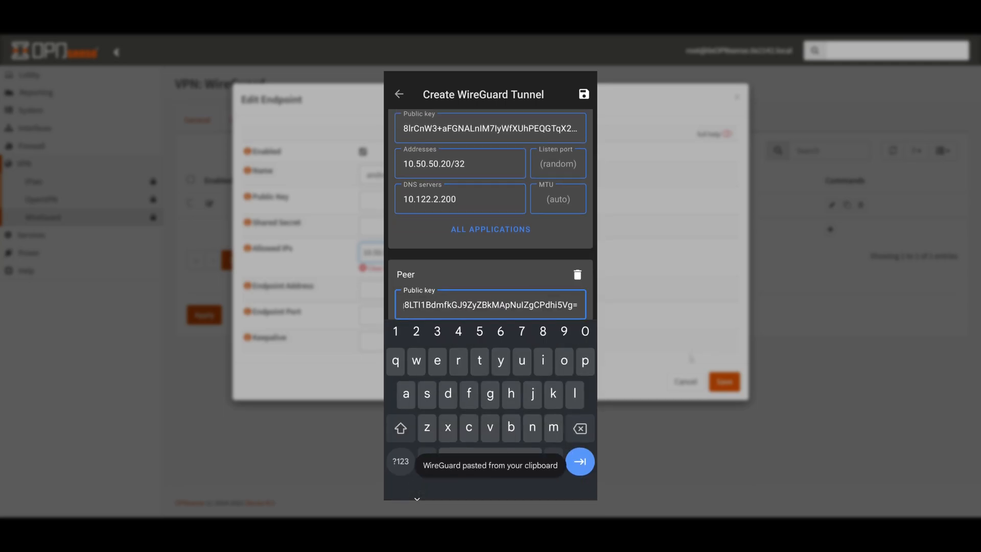
key("Escape")
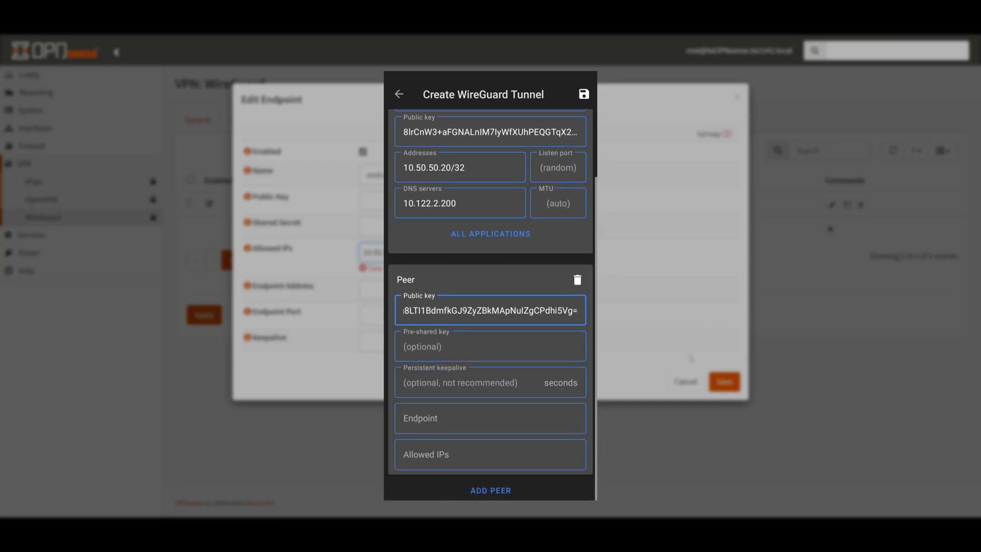
Set the peer's endpoint to 203.0.113.10:51820 and its allowed IPs to 0.0.0.0/0.
left_click(460, 420)
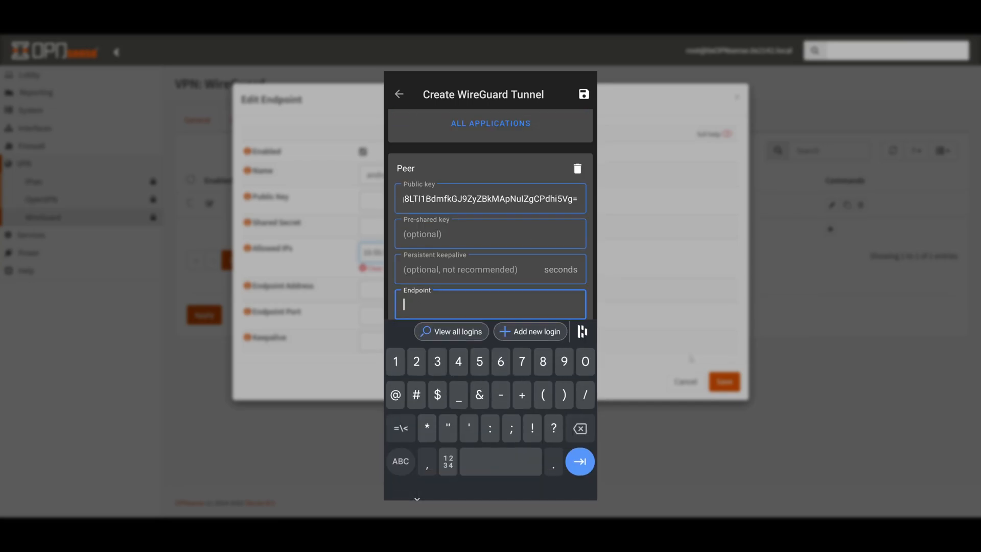
type("203")
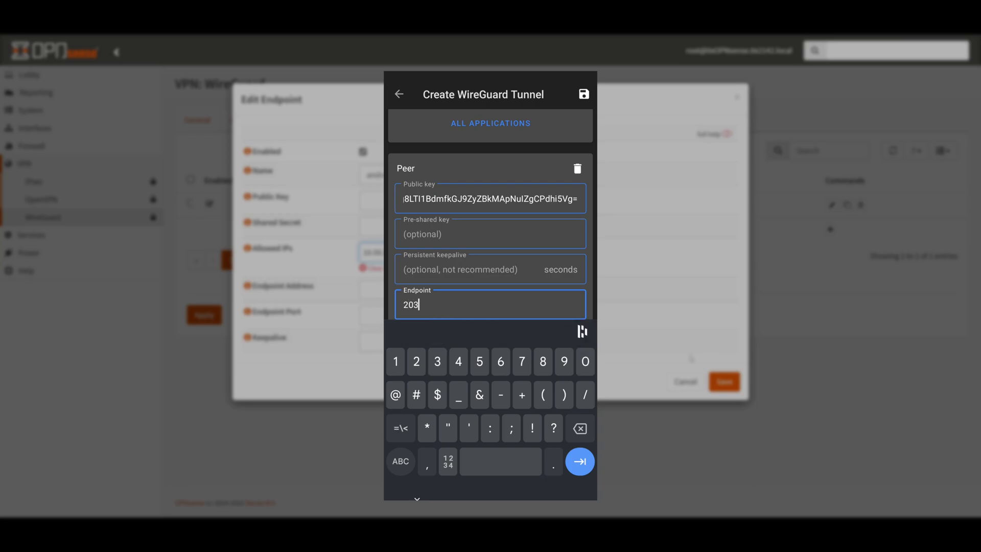
type(".0.113.10:51820")
key("Escape")
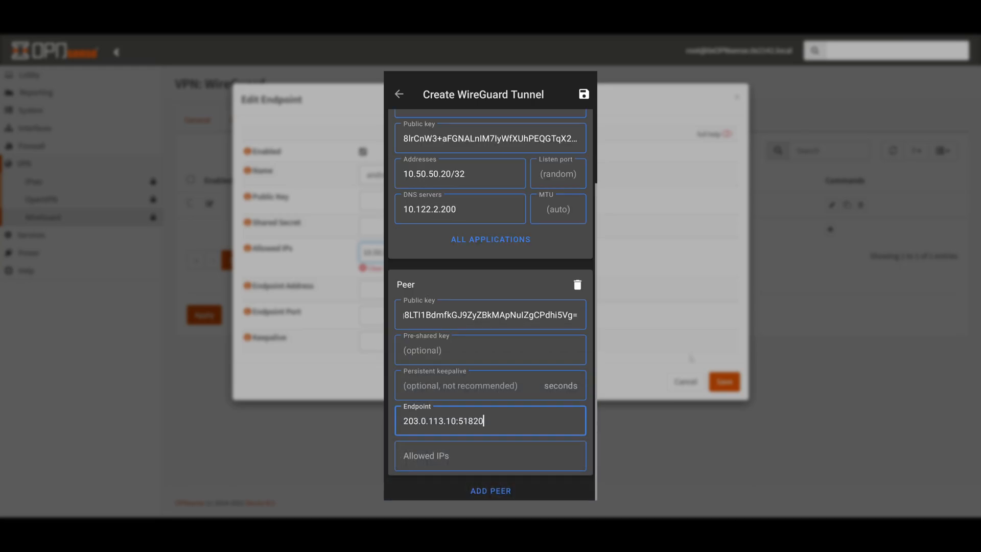
left_click(491, 455)
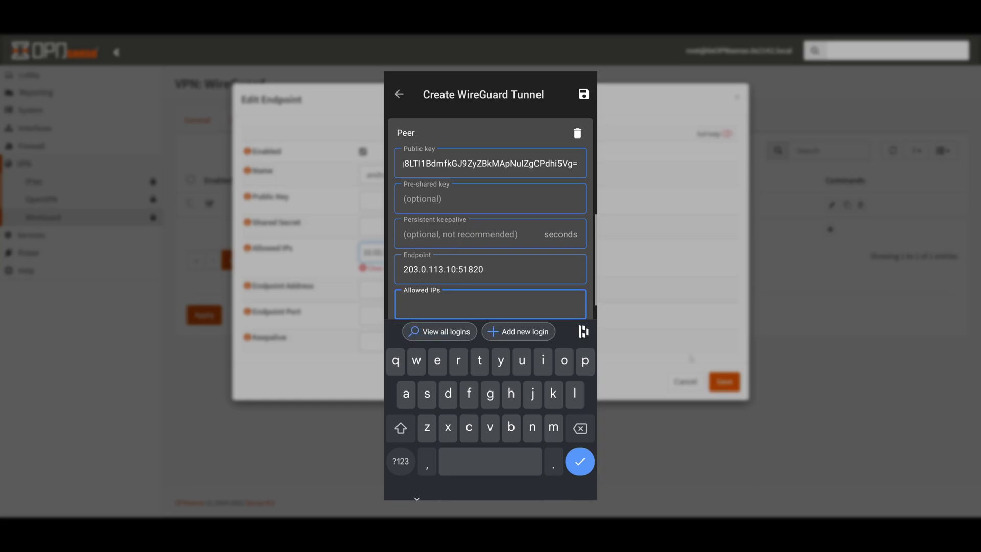
type("0.0.")
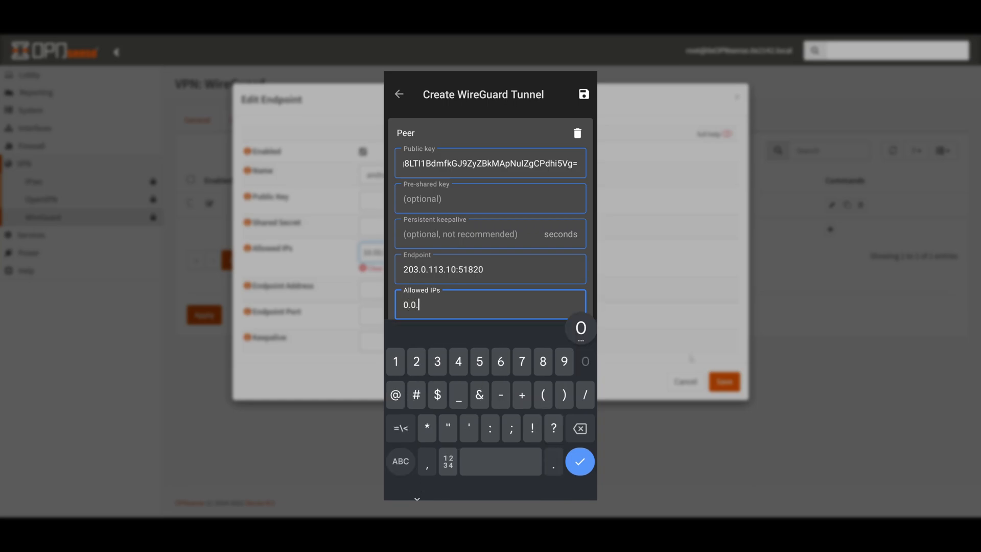
type("0.0/0")
key("Escape")
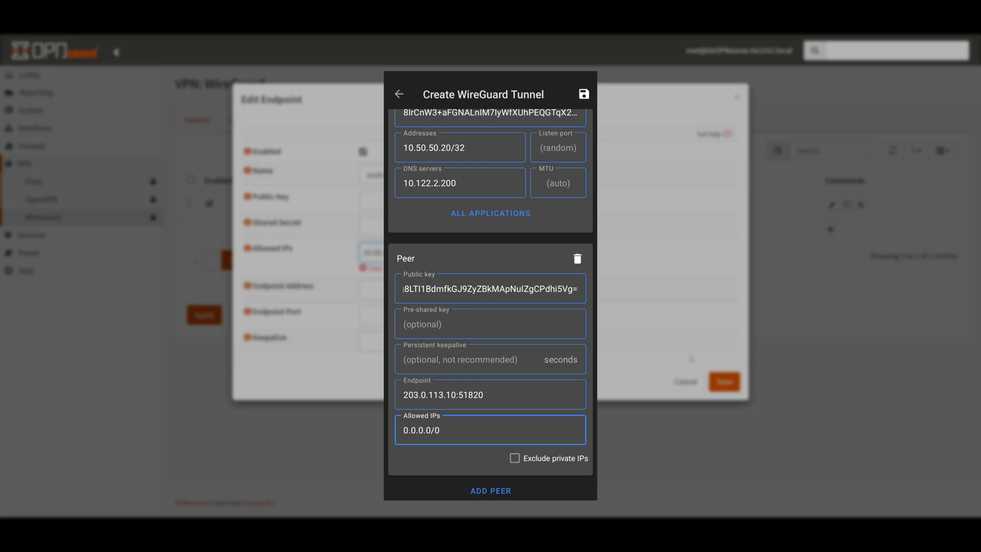
Open the tunnel's application selection to review which apps use the VPN.
scroll(491, 305, "up", 3)
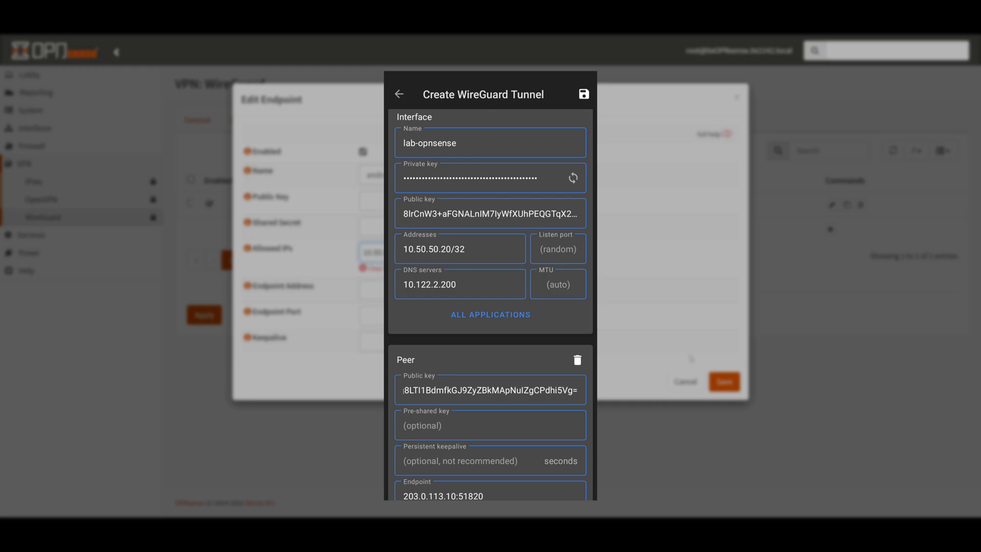
left_click(491, 314)
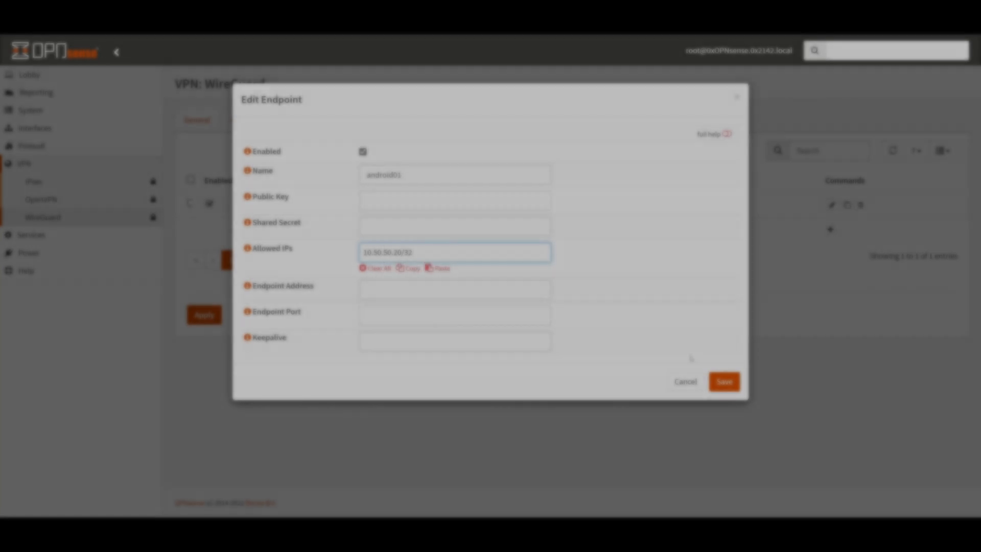
Switch to OPNsense, paste the phone's public key into the android01 endpoint, then save and apply it.
key("shift+Tab")
key("shift+Tab")
key("ctrl+v")
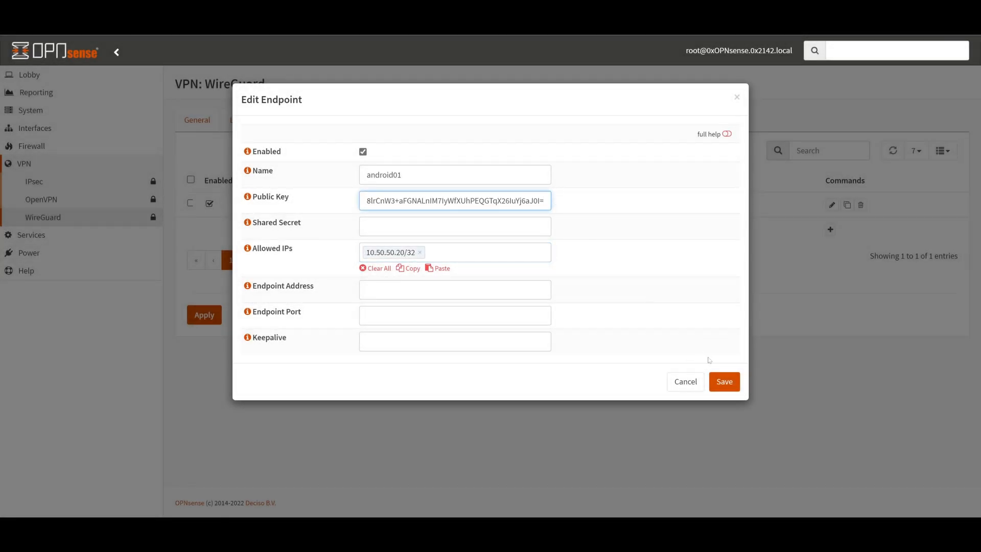
left_click(724, 382)
left_click(208, 345)
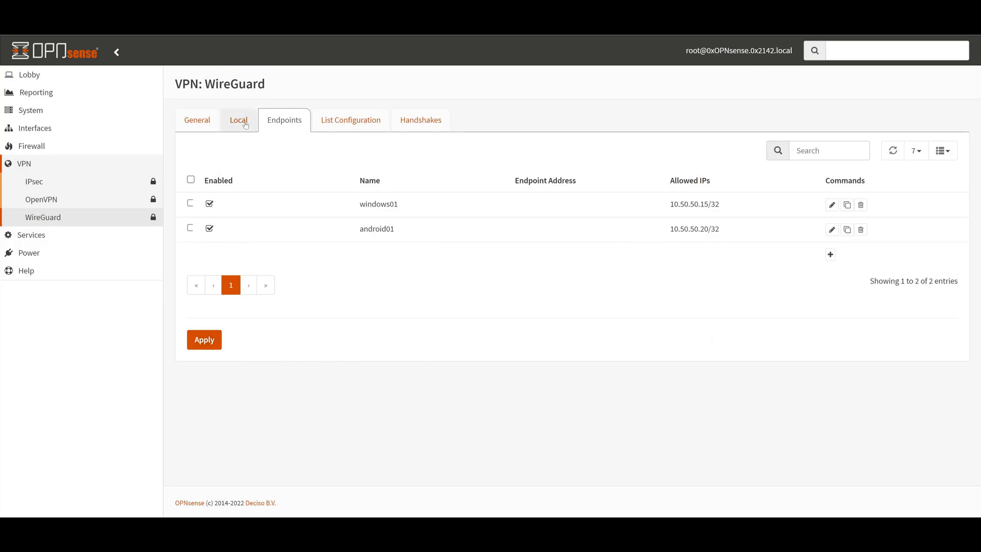
Add android01 to the peers of the wg1 local configuration, then save and apply the change.
left_click(243, 125)
left_click(832, 204)
left_click(506, 334)
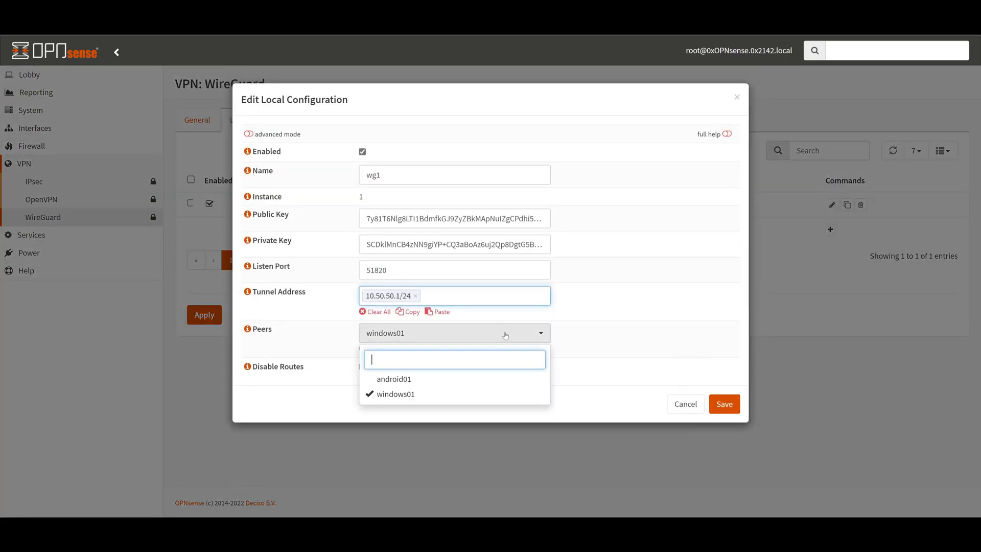
left_click(465, 379)
left_click(633, 368)
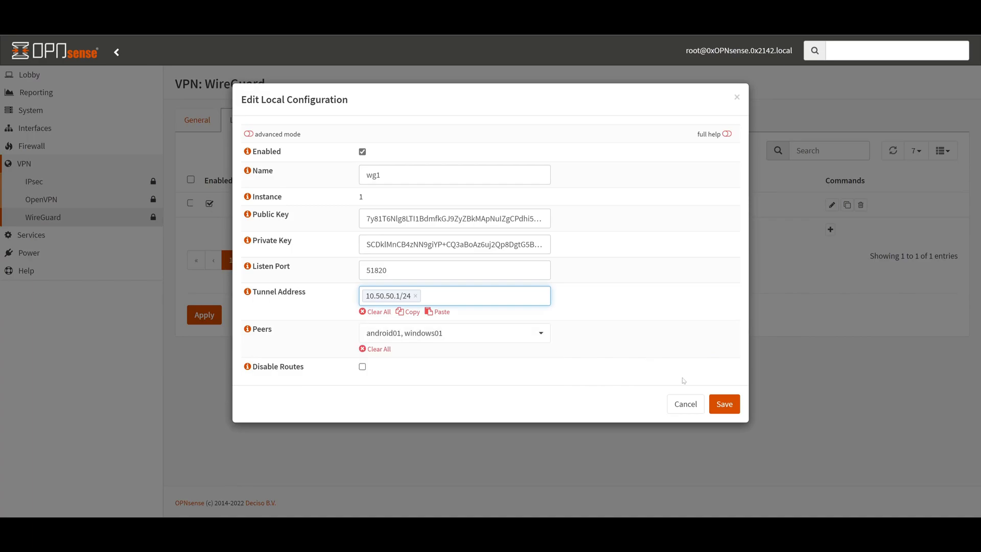
left_click(723, 404)
left_click(213, 316)
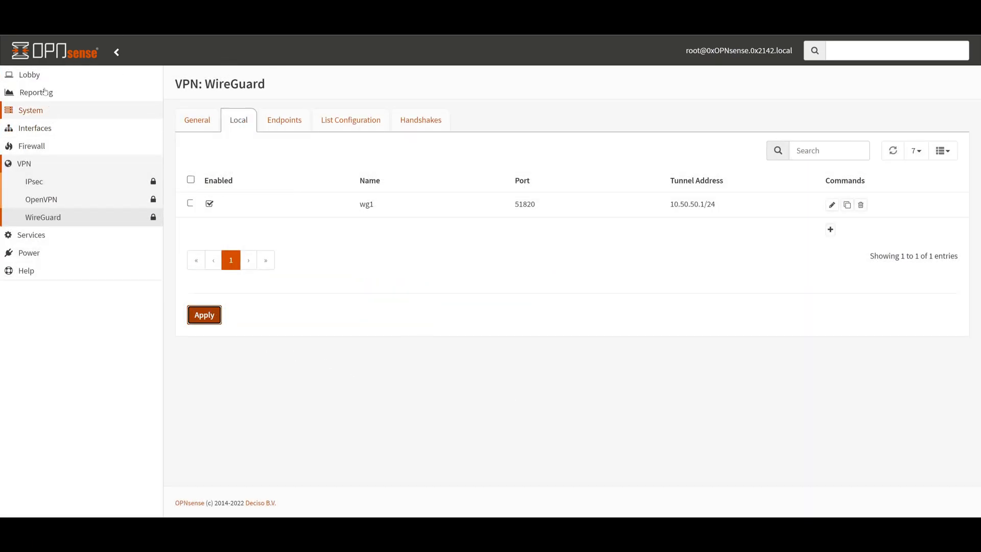
Return to the OPNsense dashboard and restart the WireGuard VPN service to load the android01 peer.
left_click(31, 75)
left_click(43, 92)
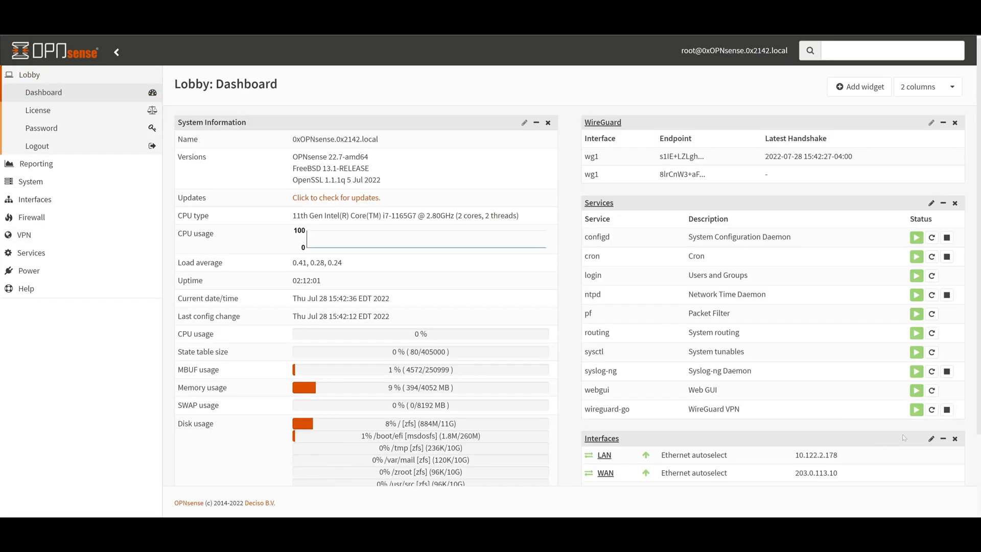
left_click(932, 410)
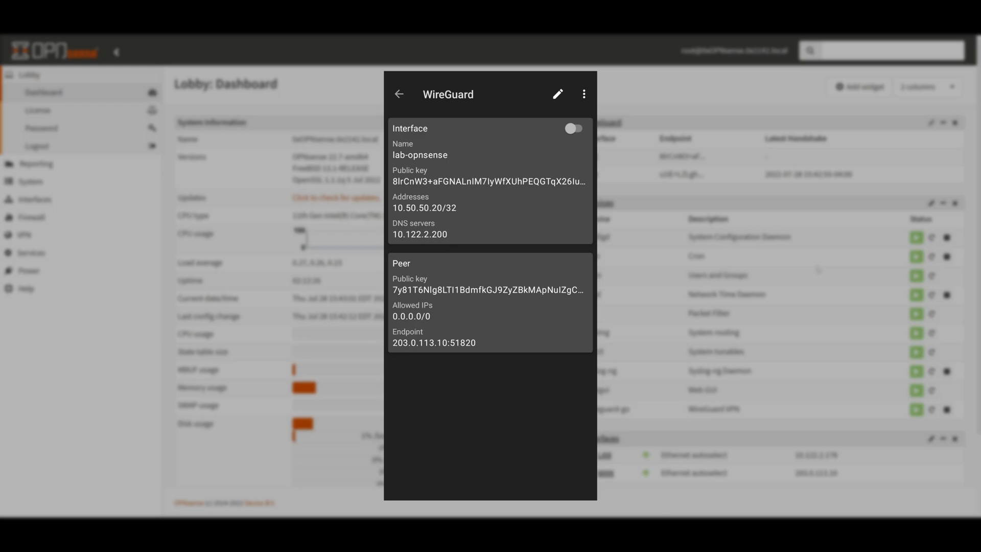
Switch to the WireGuard Android app, activate the lab-opnsense tunnel and check the handshake entries in its application log.
left_click(574, 128)
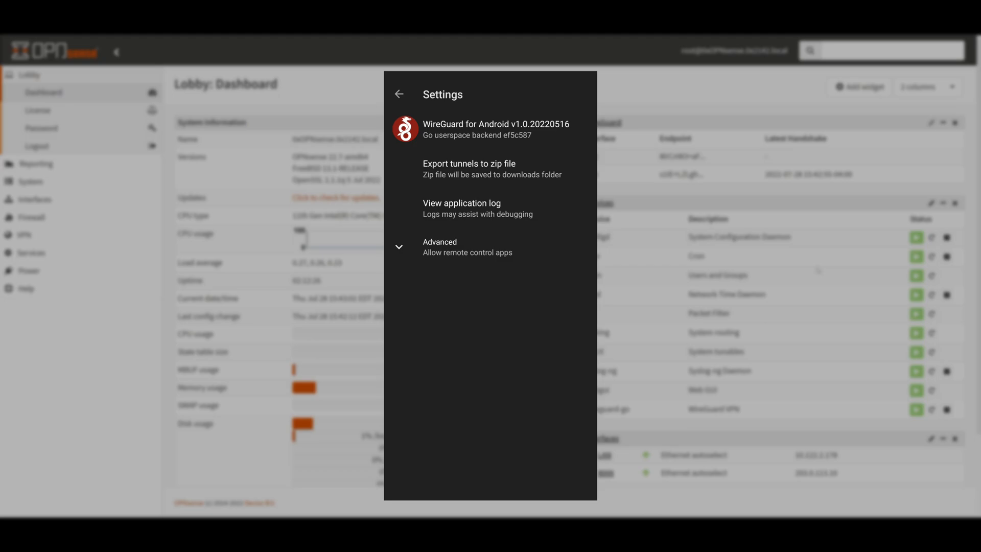
left_click(462, 207)
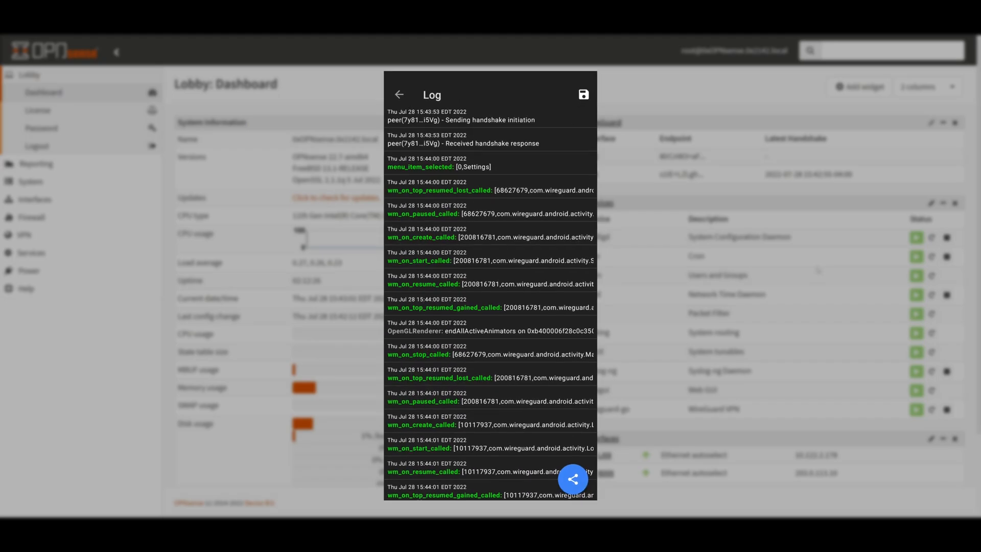
scroll(491, 306, "up", 6)
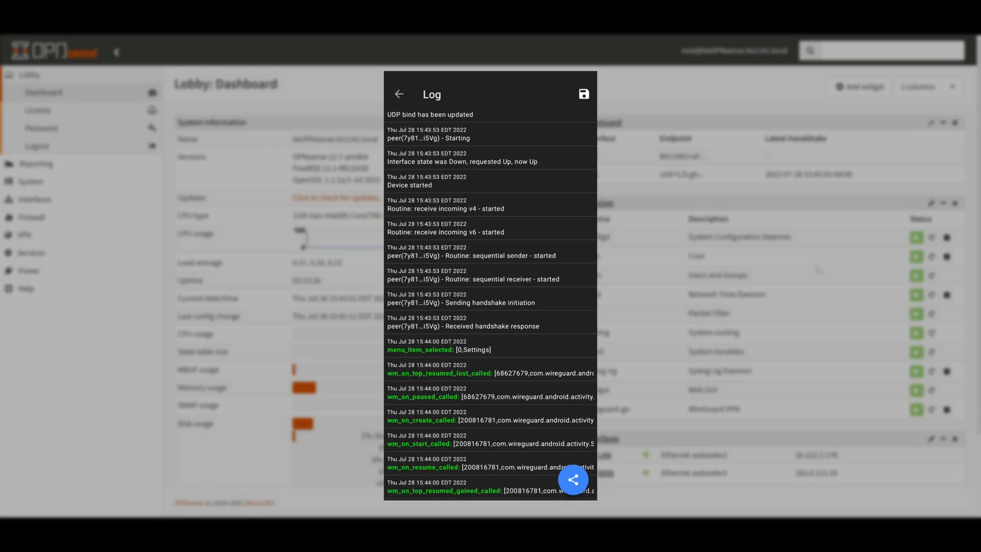